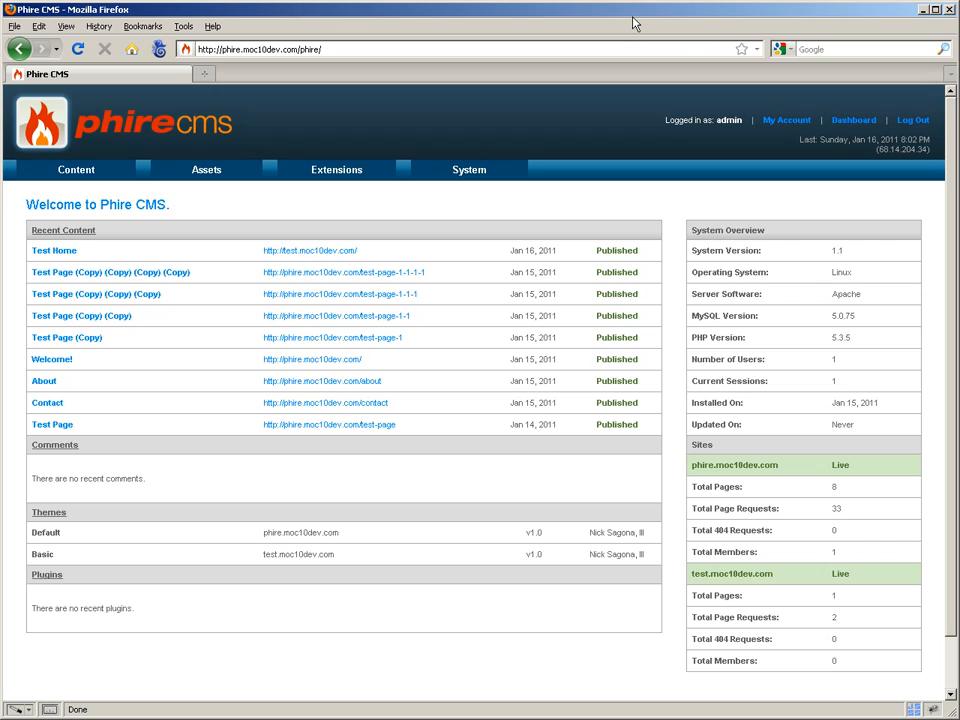
Open System > Users and review the System Admin account's settings
mouse_move(506, 189)
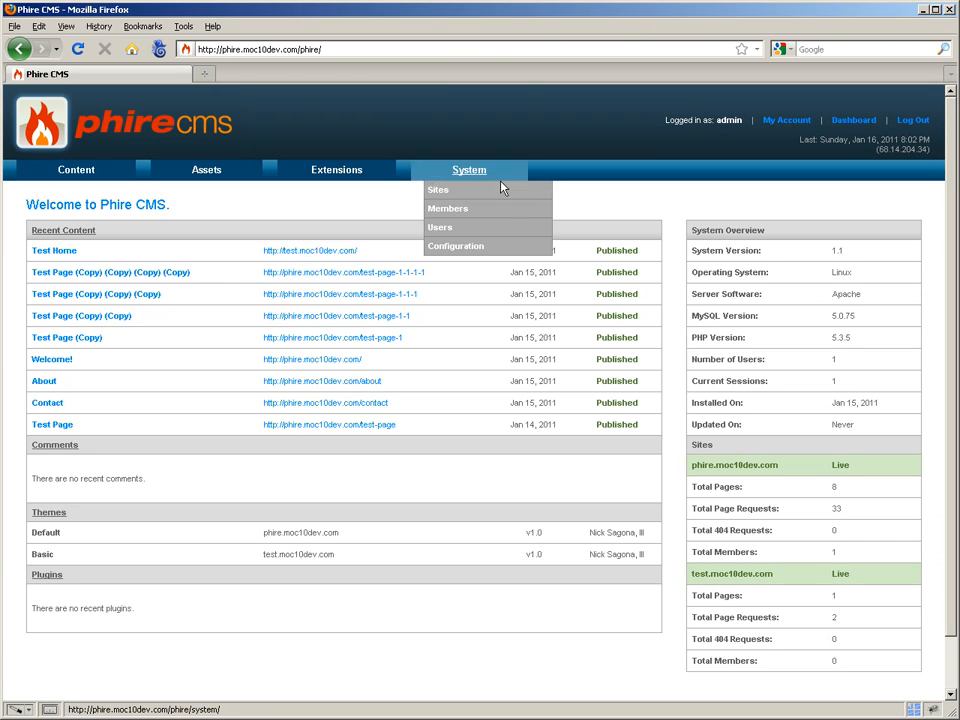
click(478, 228)
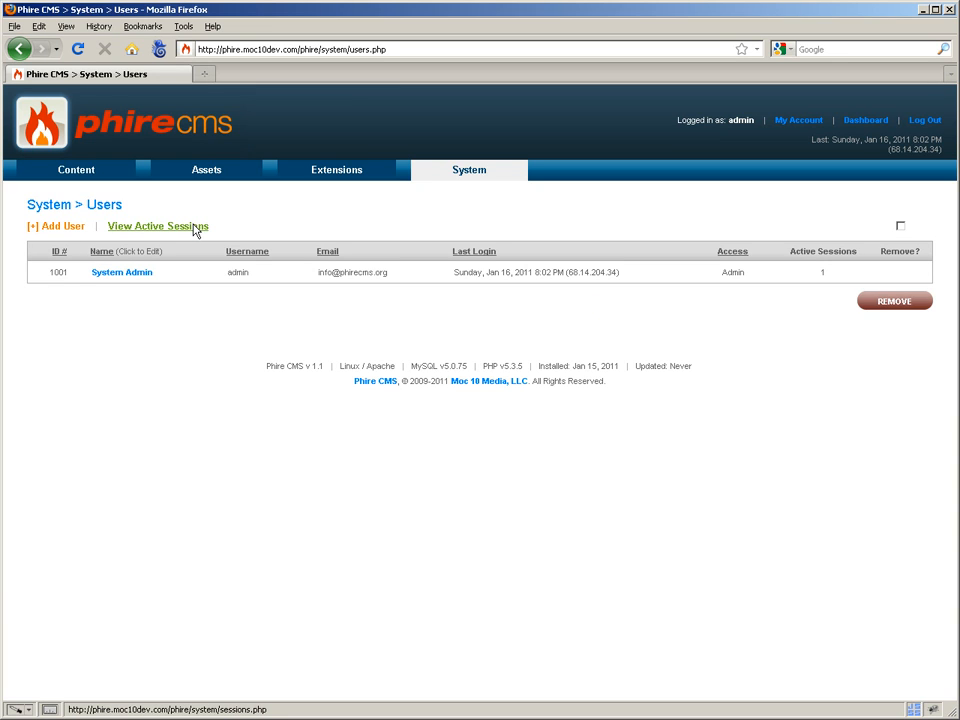
click(133, 277)
scroll(148, 293, down, 3)
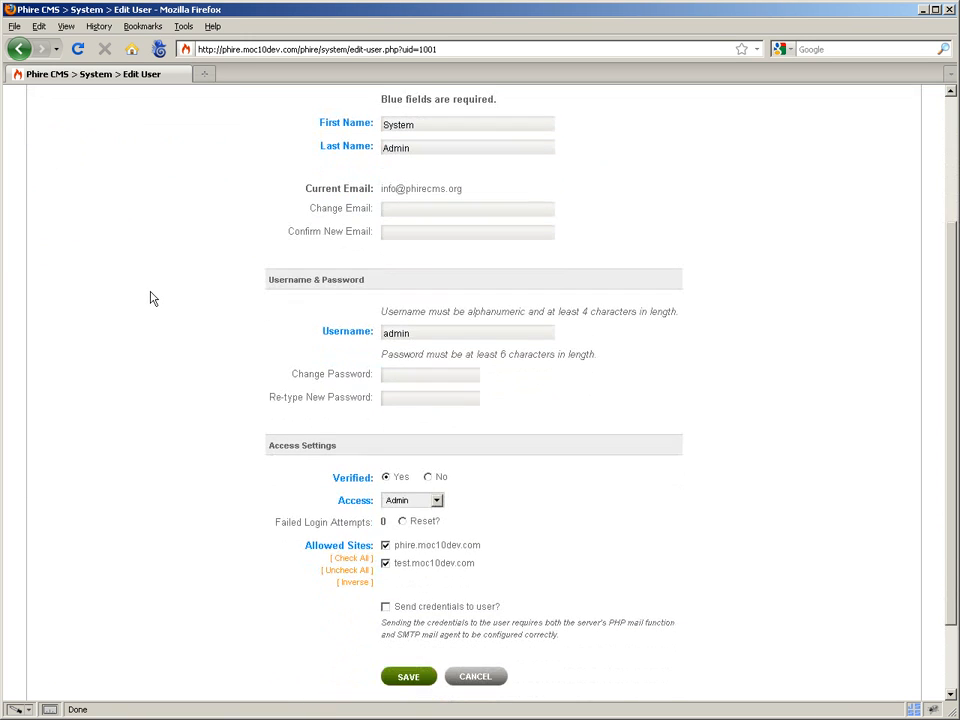
scroll(58, 348, up, 1)
Check the admin's active login sessions, then return to the Users list
key(alt+Left)
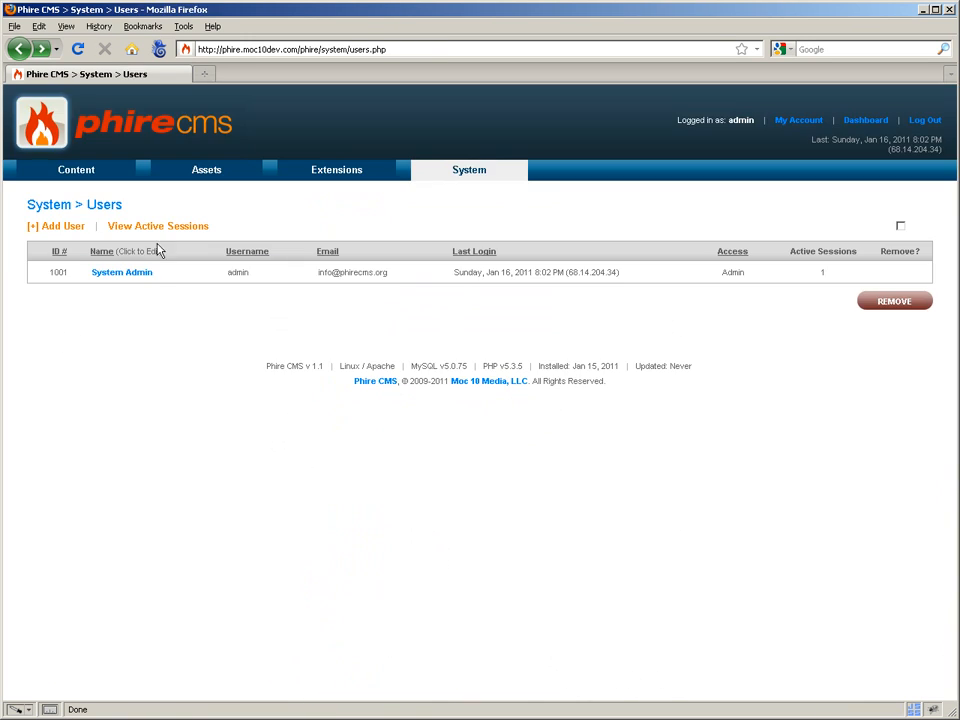
click(158, 228)
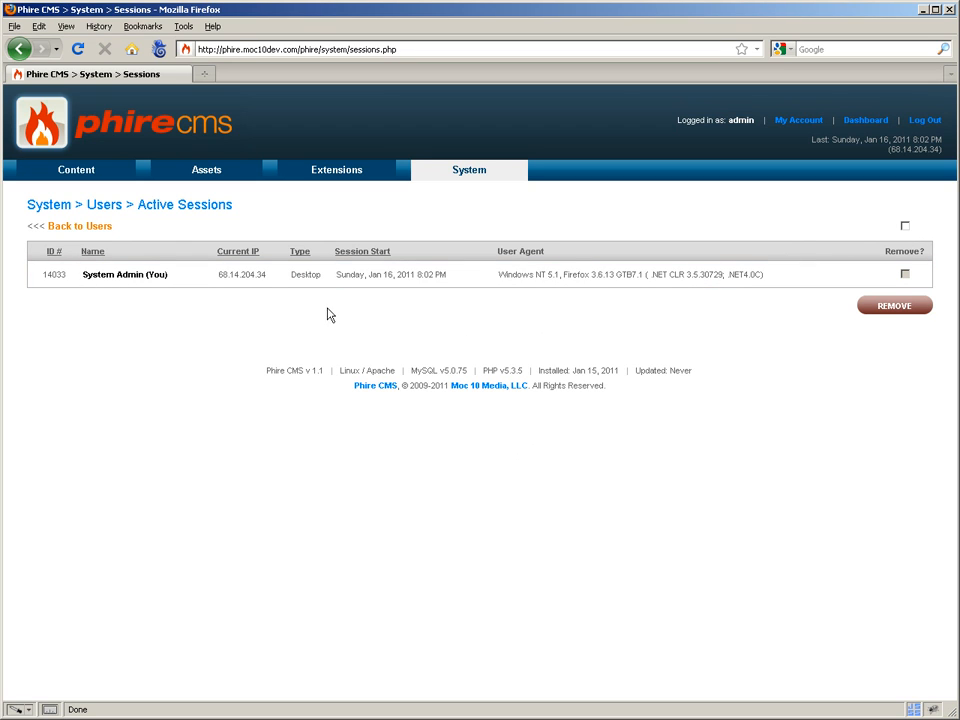
click(82, 227)
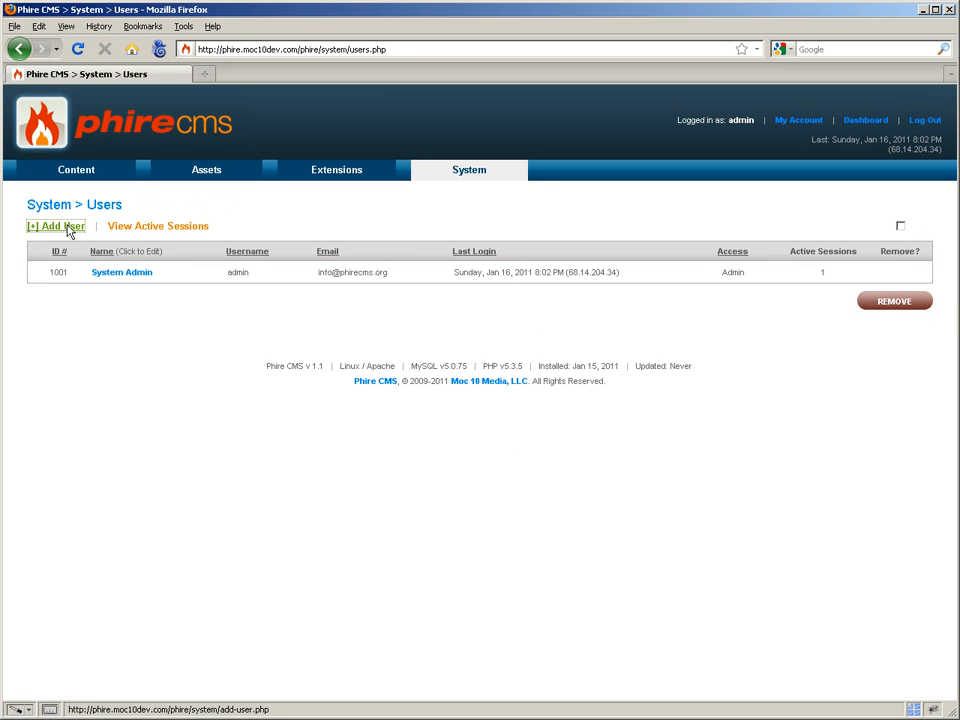
Start a new user with first name 'TeAdmin' and a matching confirmed e-mail
click(72, 229)
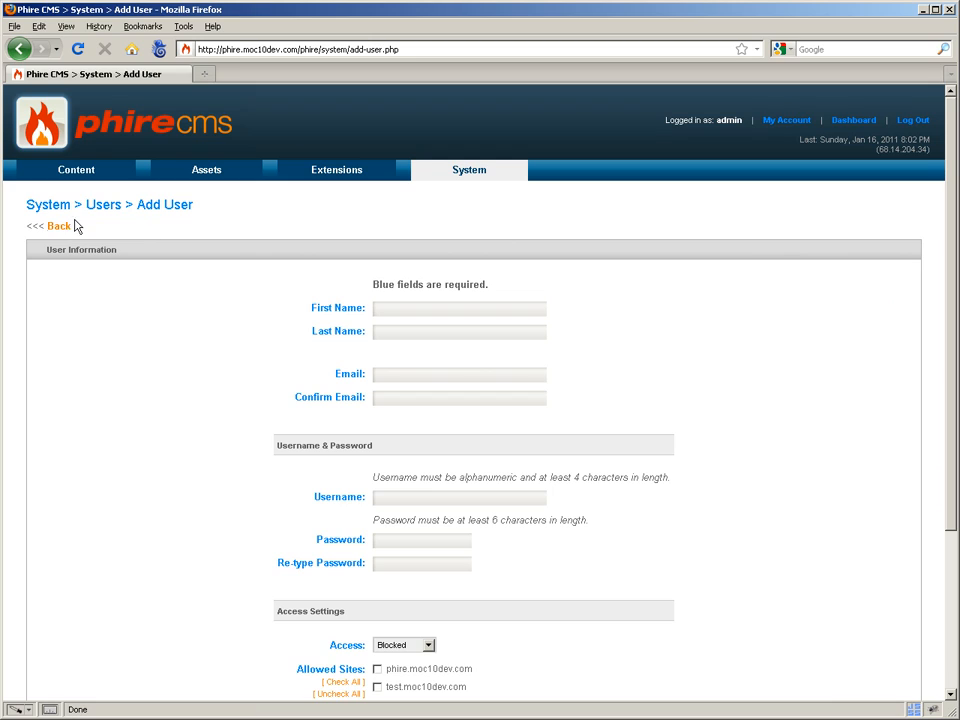
double_click(405, 308)
text(TeAdmin)
key(Tab)
key(shift+Tab)
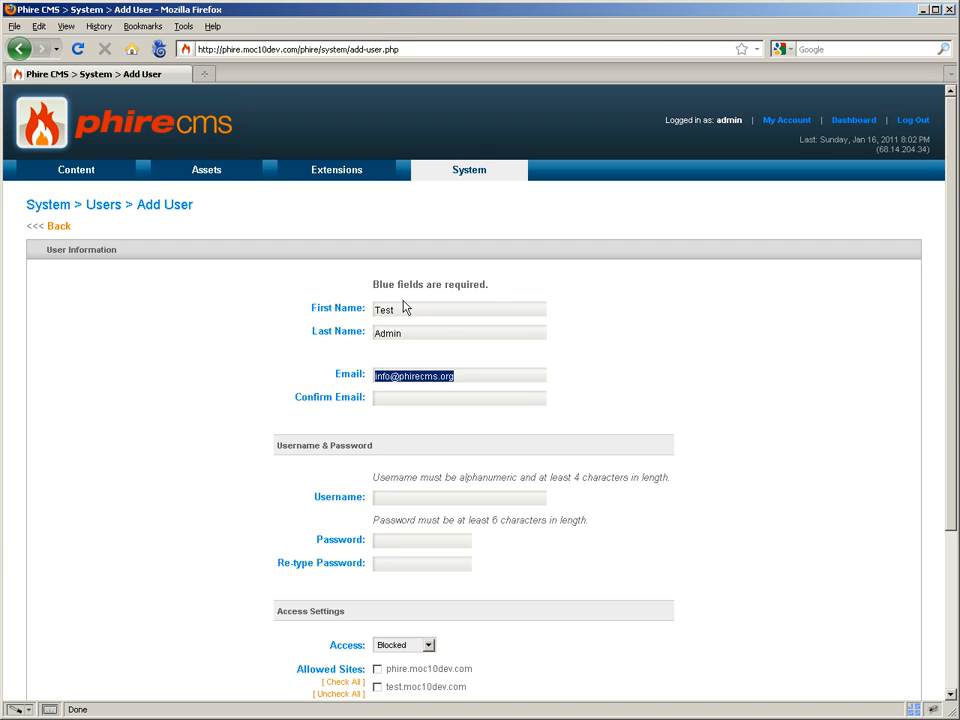
key(ctrl+c)
key(Tab)
key(ctrl+v)
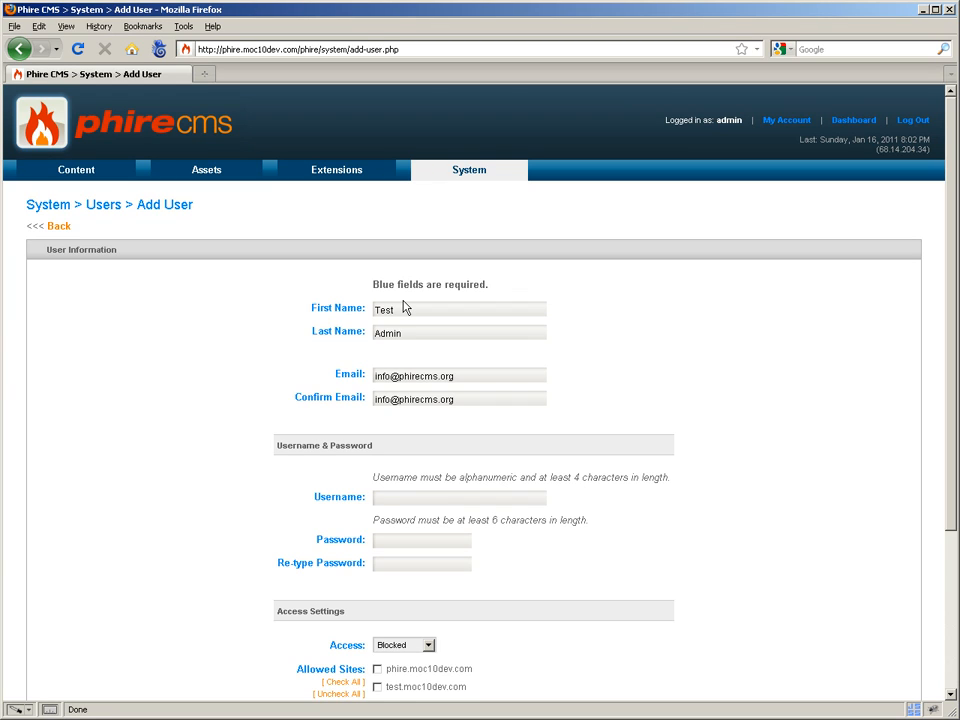
Enter username 'testadmin' and the account password
text(testadmin)
key(Tab)
text(1234567890)
key(Tab)
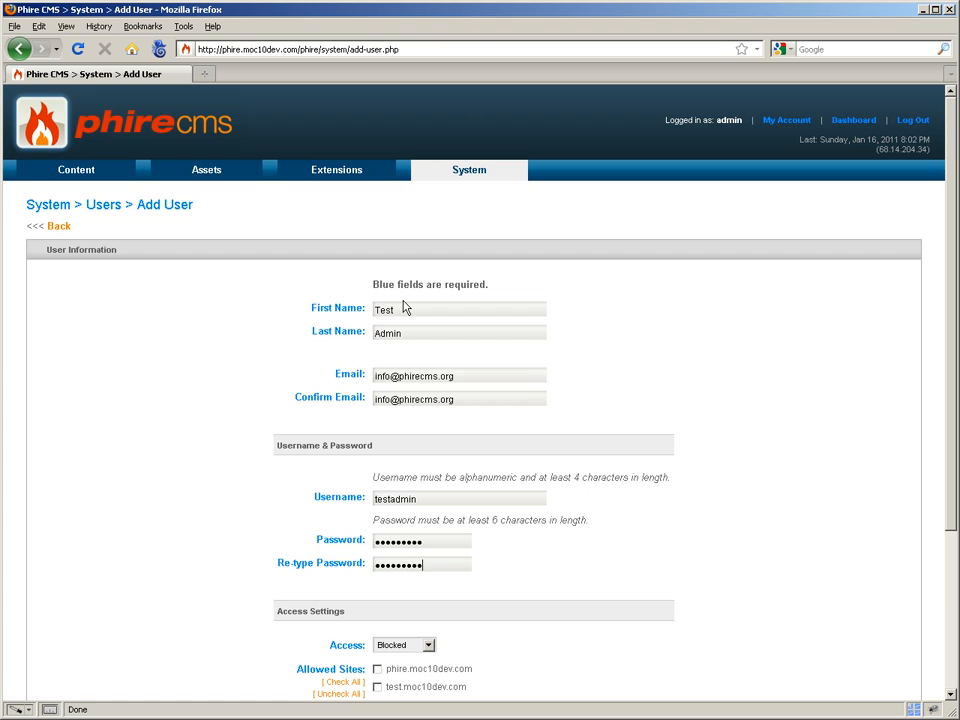
Tick test.moc10dev.com under Allowed Sites in Access Settings
scroll(406, 330, down, 4)
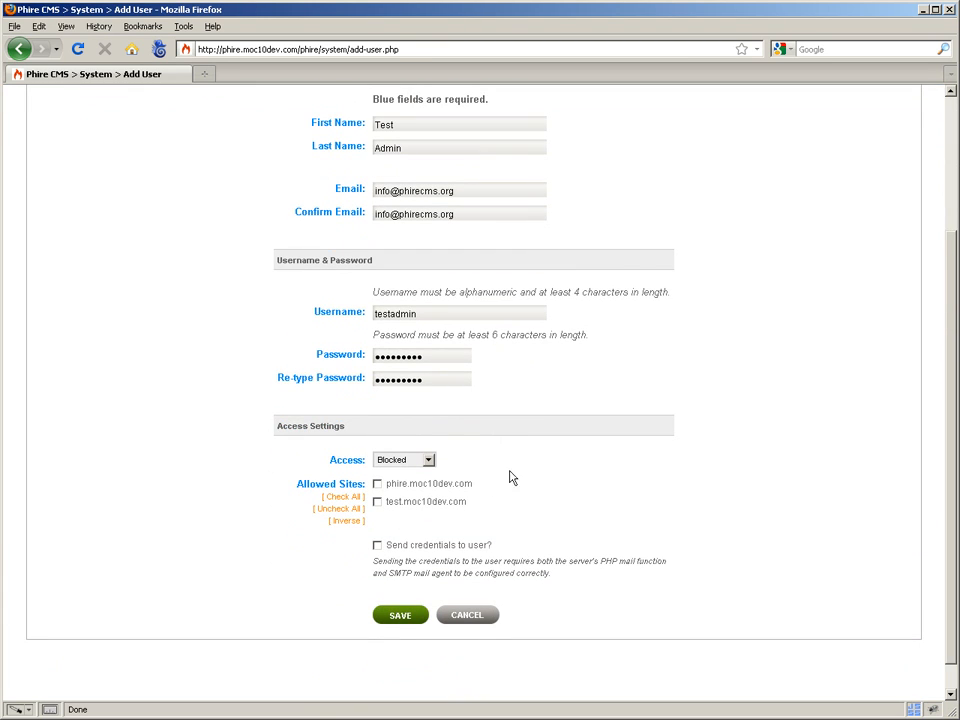
click(377, 503)
Cycle the new user's Access level through Blocked, Restricted, Basic and Full
click(429, 461)
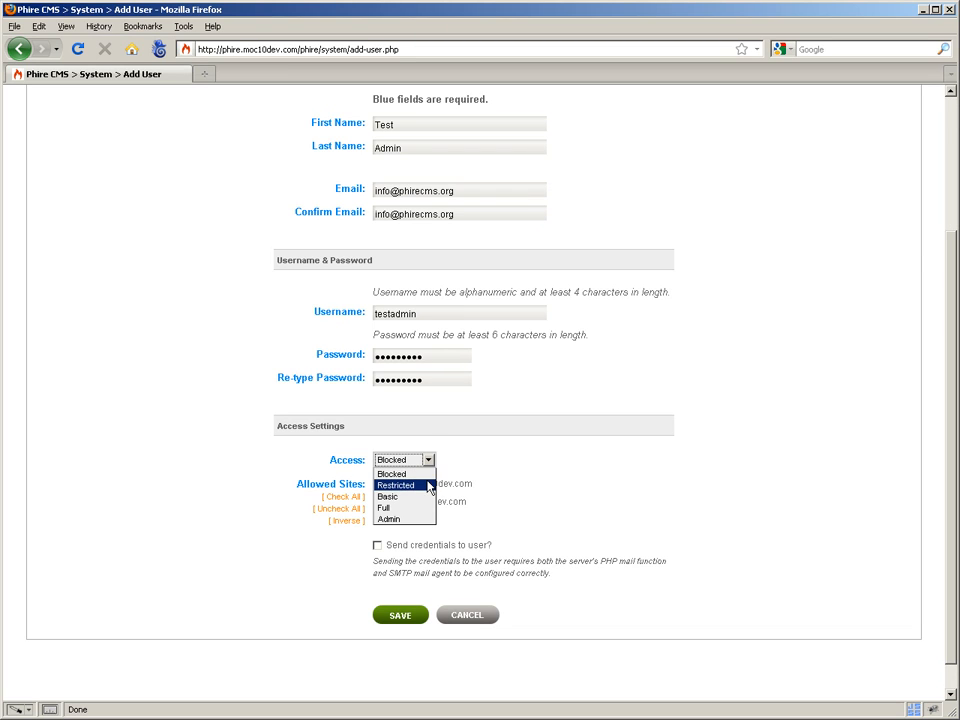
click(400, 473)
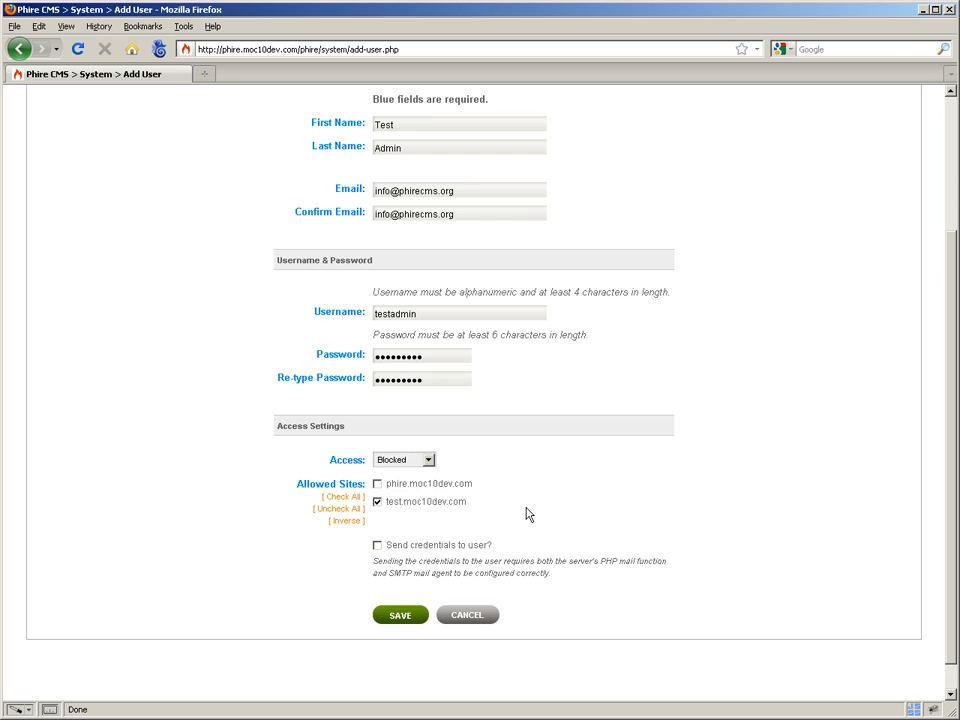
scroll(528, 511, up, 1)
scroll(528, 511, up, 2)
scroll(525, 510, down, 2)
click(410, 474)
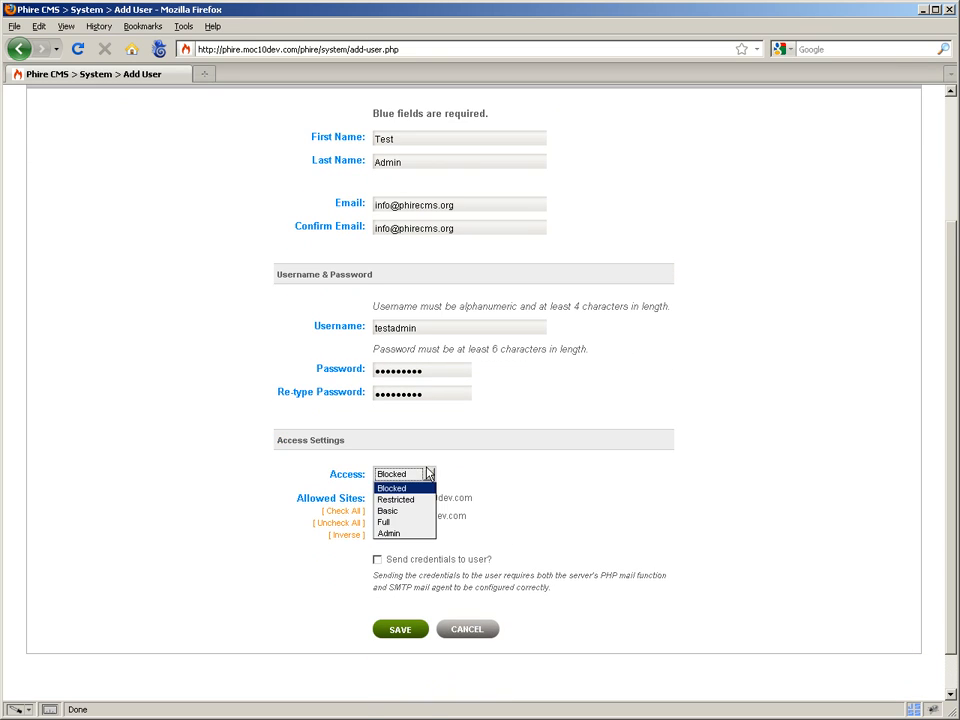
click(419, 508)
scroll(480, 535, up, 3)
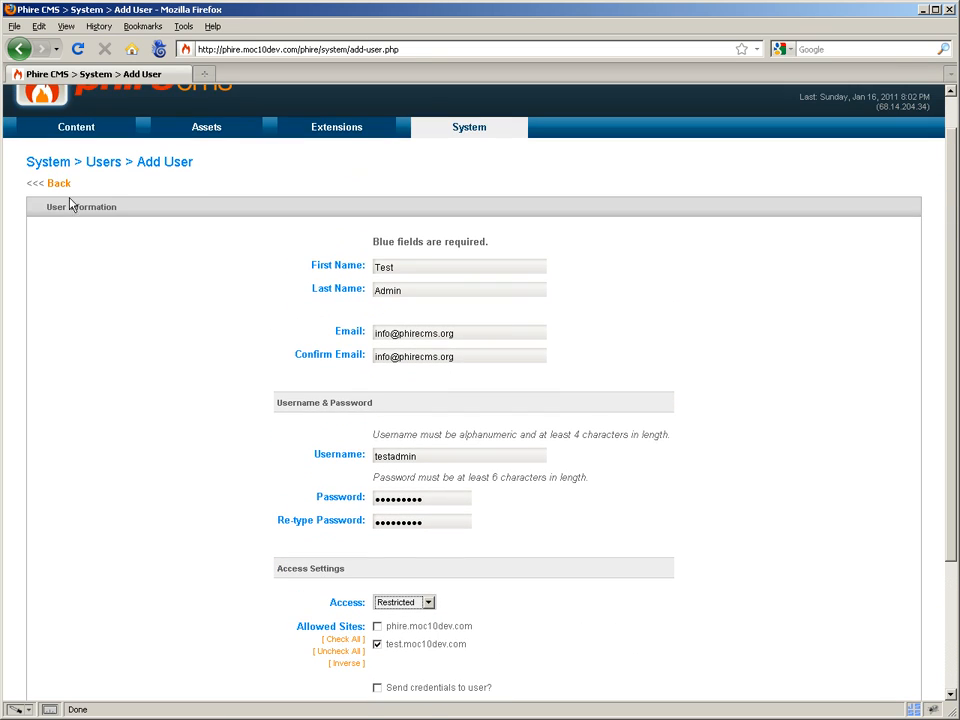
mouse_move(79, 143)
scroll(429, 581, down, 2)
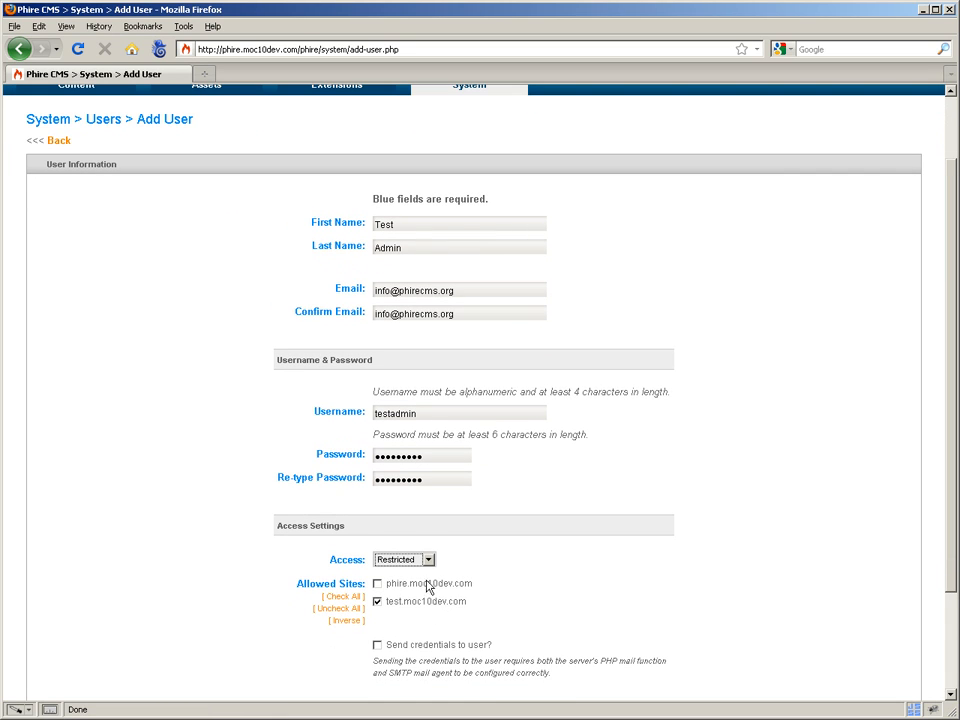
click(418, 558)
click(400, 595)
scroll(154, 403, up, 1)
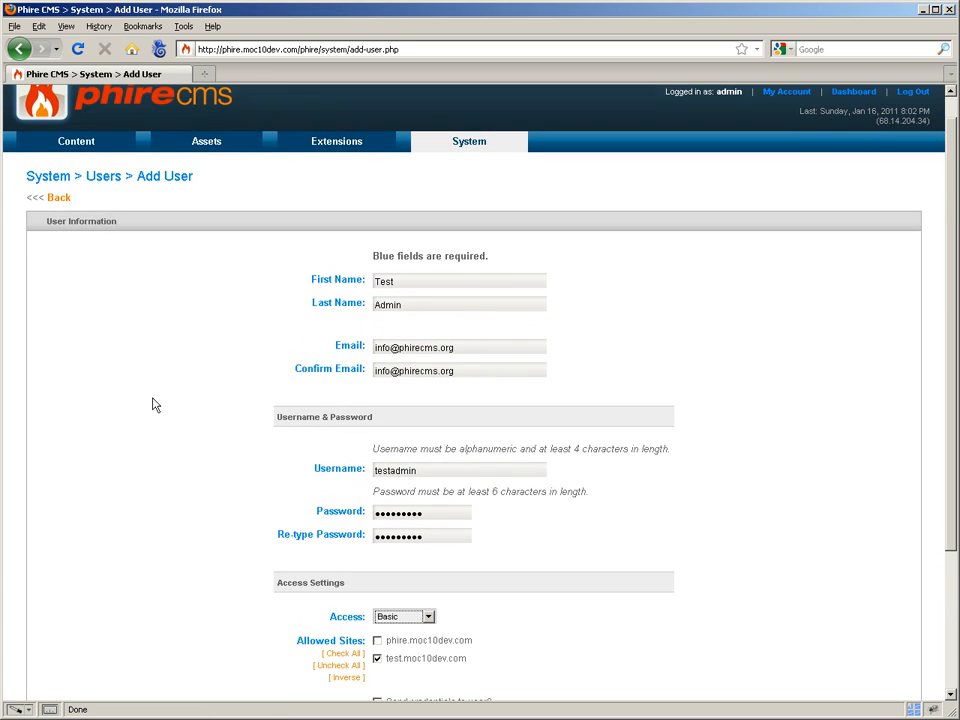
mouse_move(366, 146)
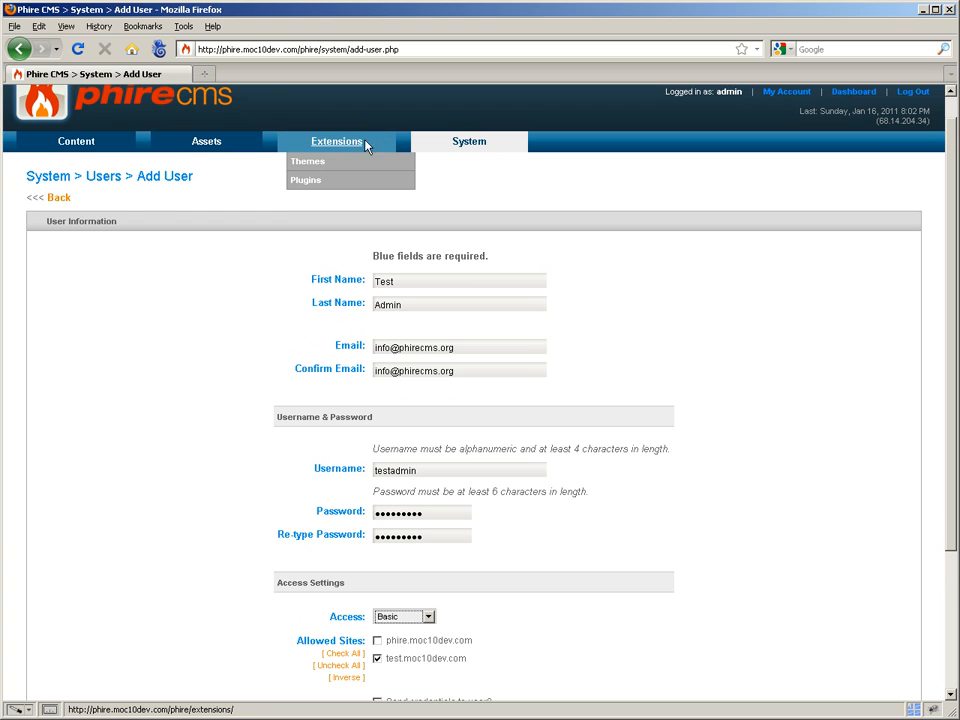
scroll(510, 574, down, 3)
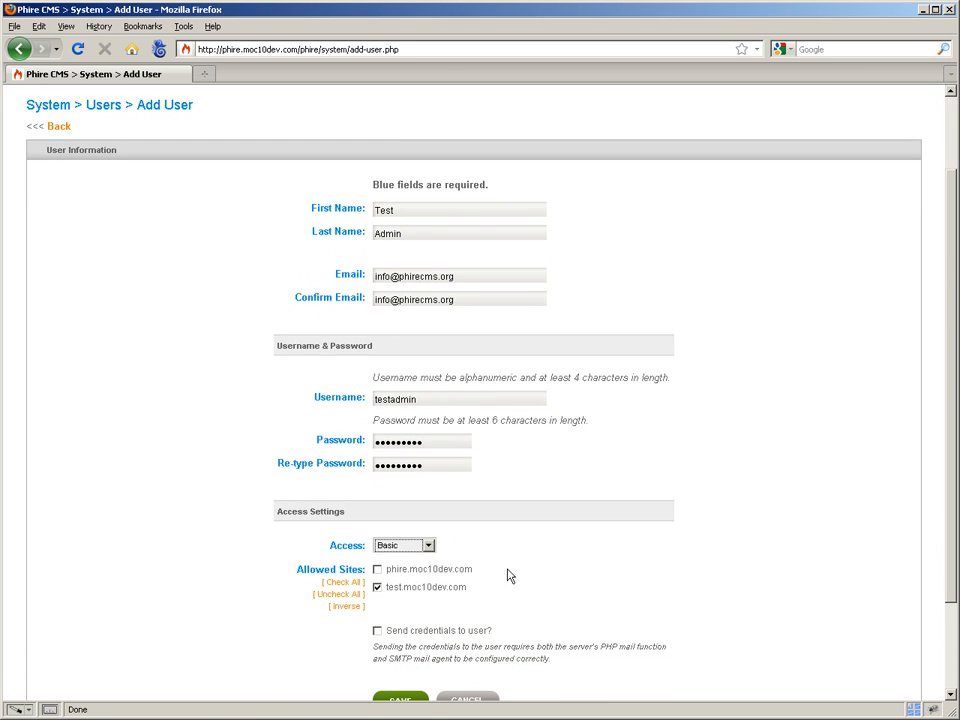
click(426, 546)
click(400, 593)
Try Admin access, then settle on Full and save the new user
scroll(534, 598, up, 2)
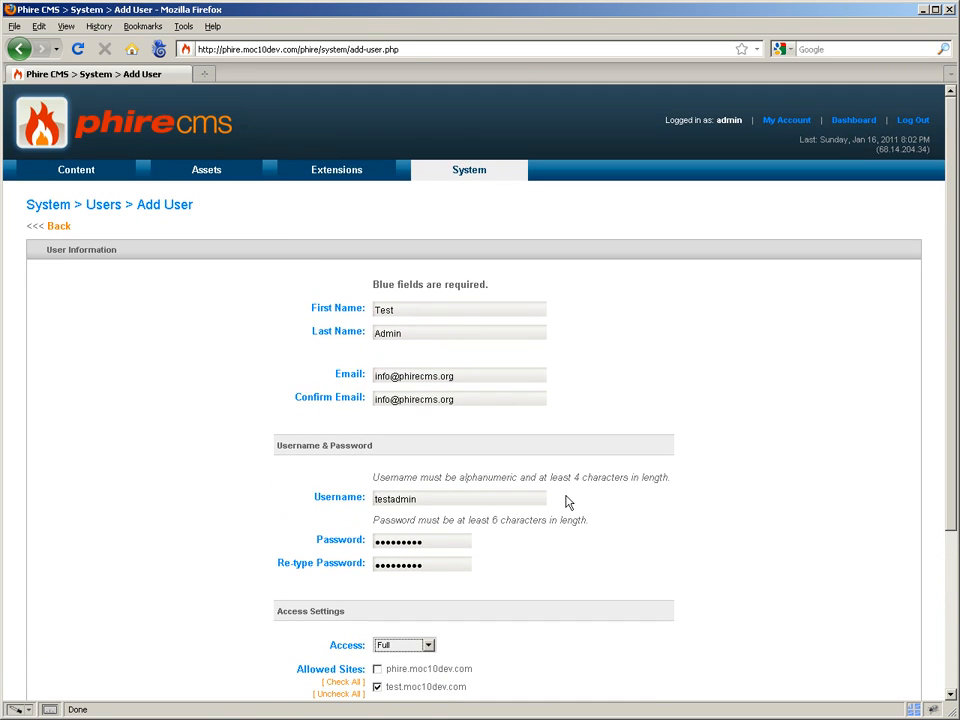
mouse_move(314, 175)
mouse_move(476, 180)
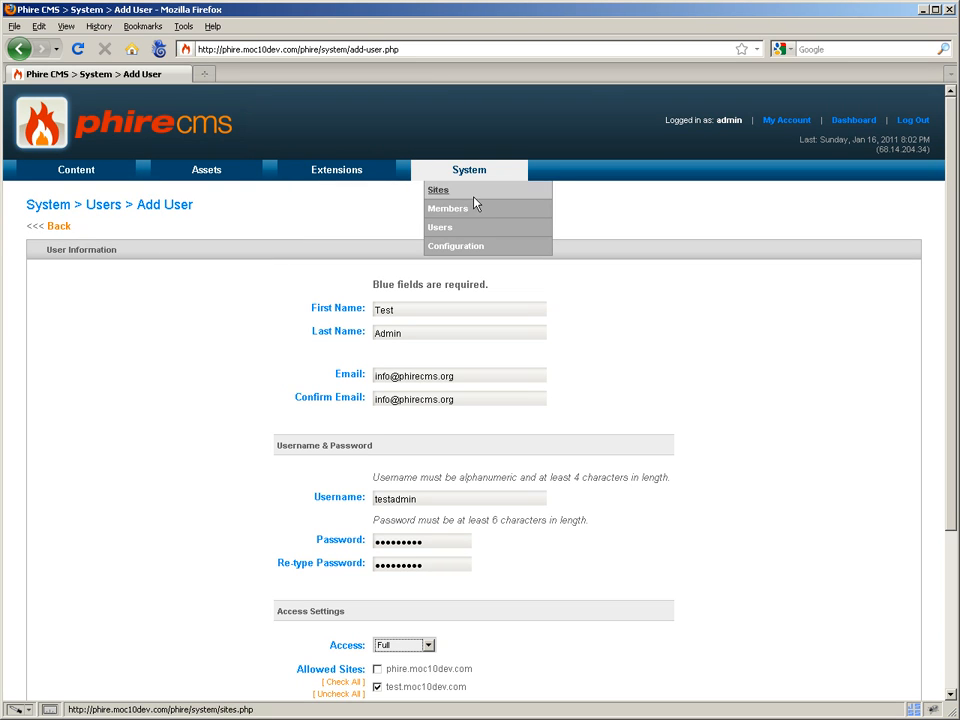
scroll(433, 617, down, 2)
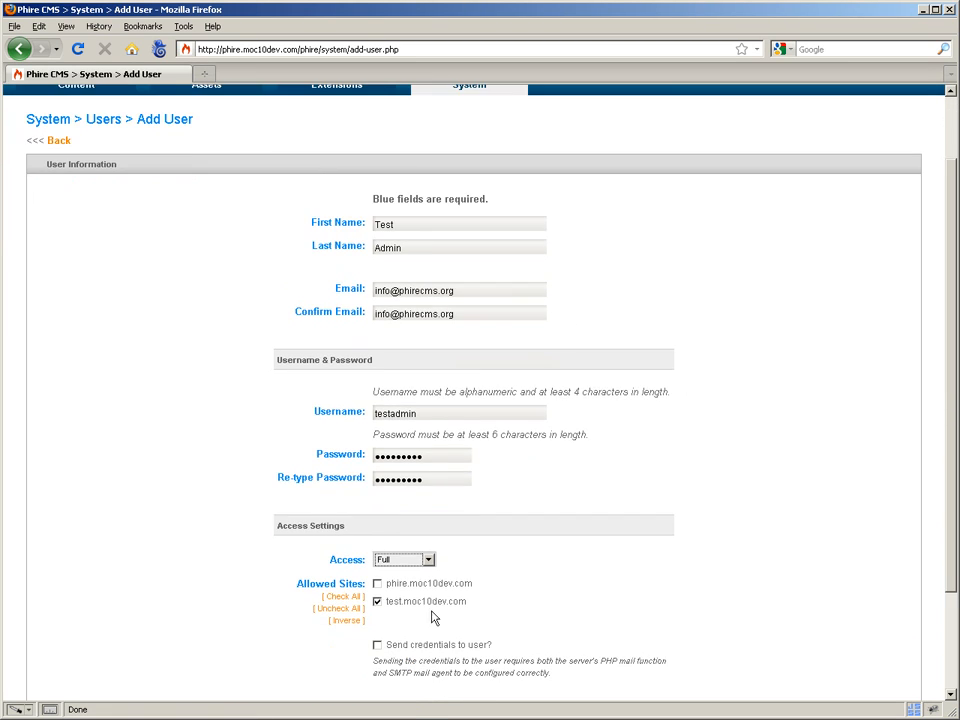
click(420, 559)
click(424, 620)
scroll(596, 116, up, 1)
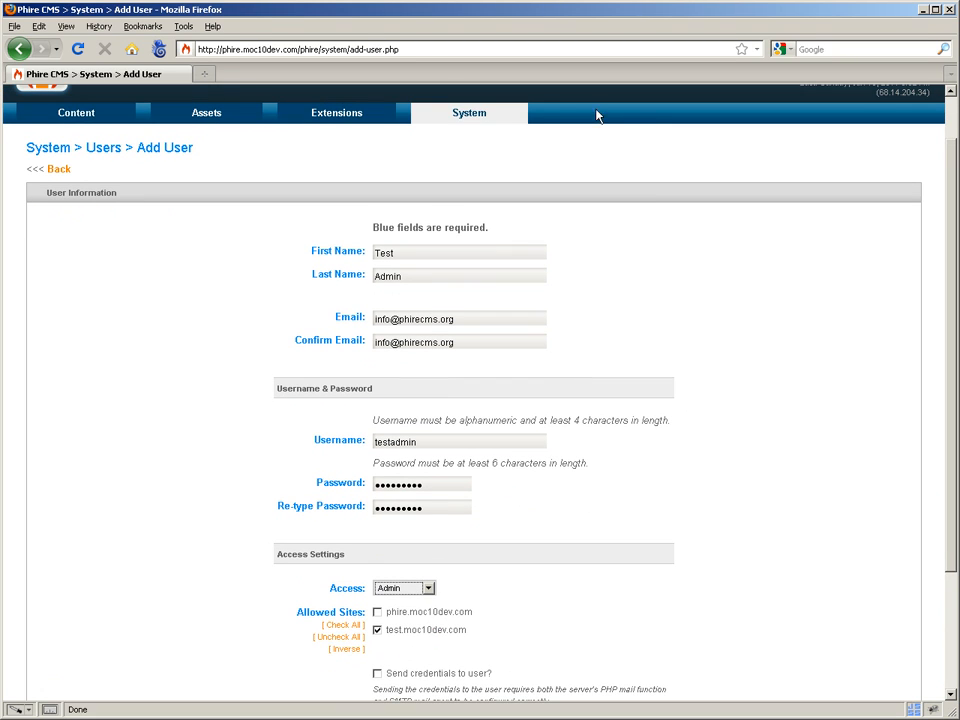
mouse_move(470, 115)
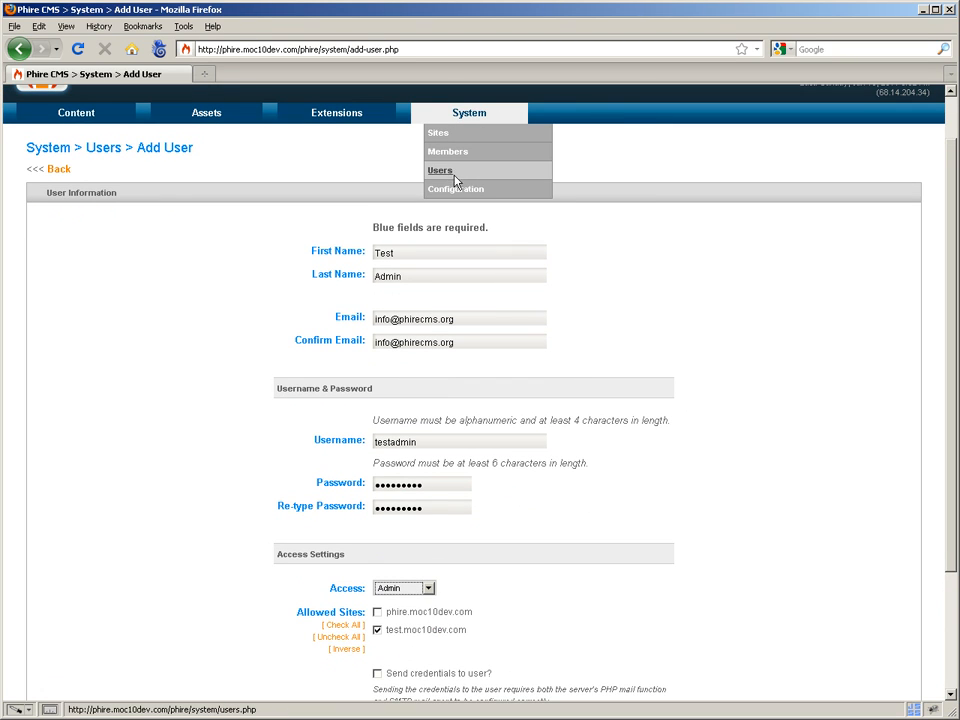
scroll(510, 394, down, 3)
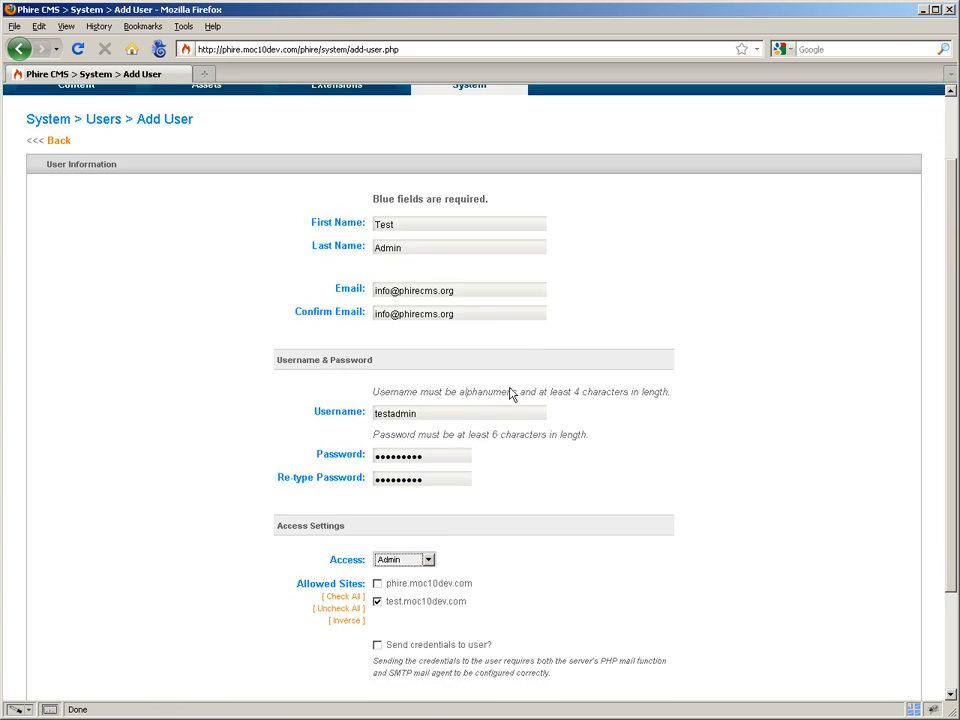
click(428, 502)
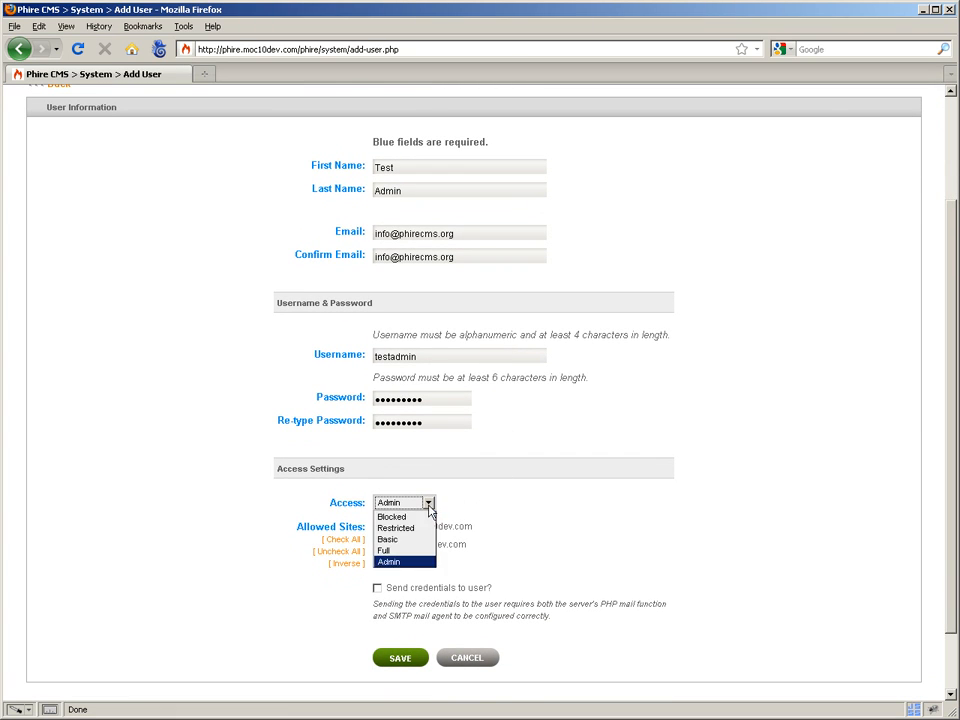
click(407, 550)
scroll(673, 510, up, 4)
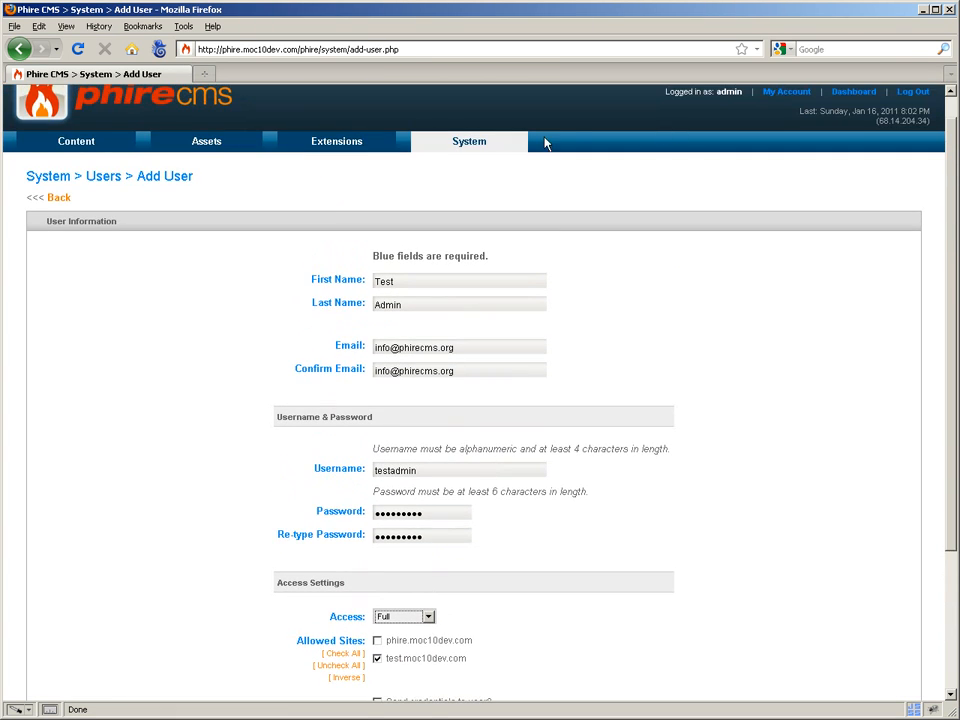
scroll(658, 391, down, 2)
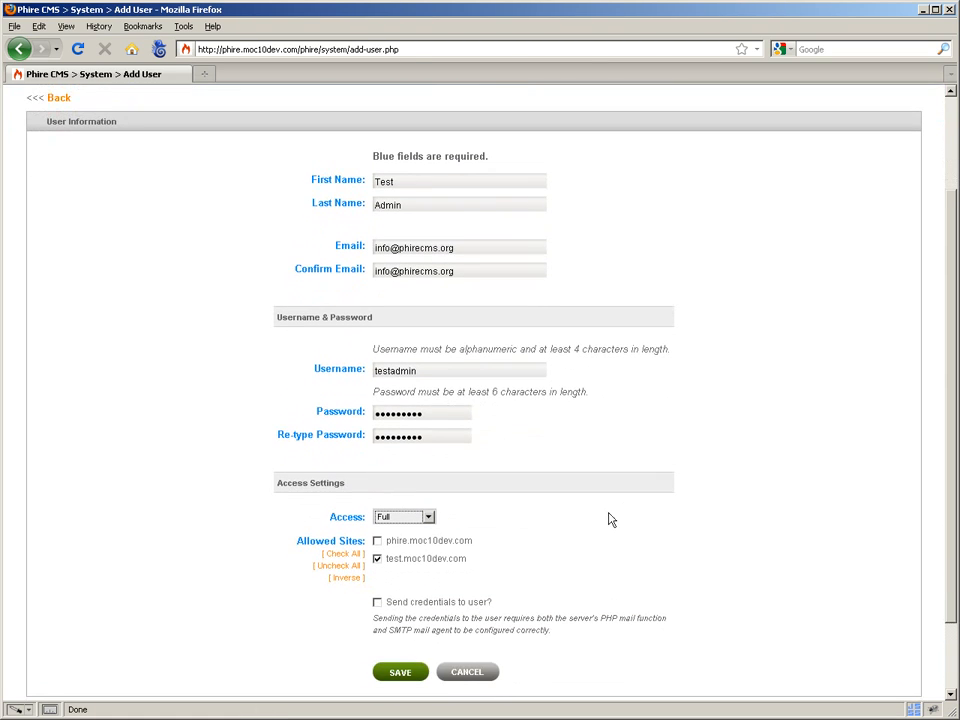
click(430, 516)
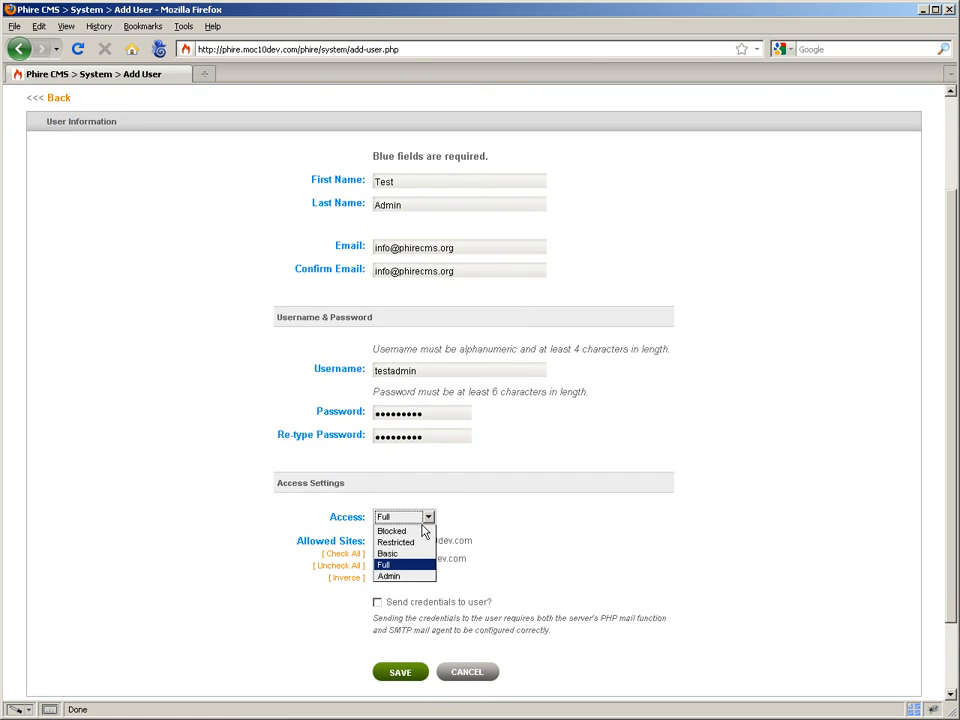
click(409, 565)
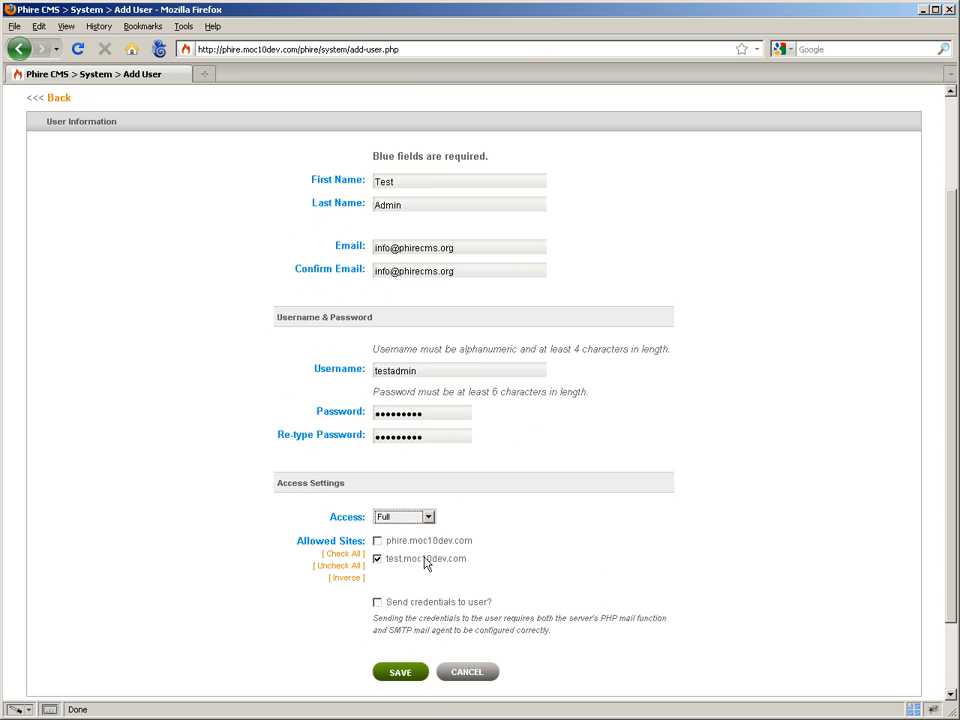
click(398, 673)
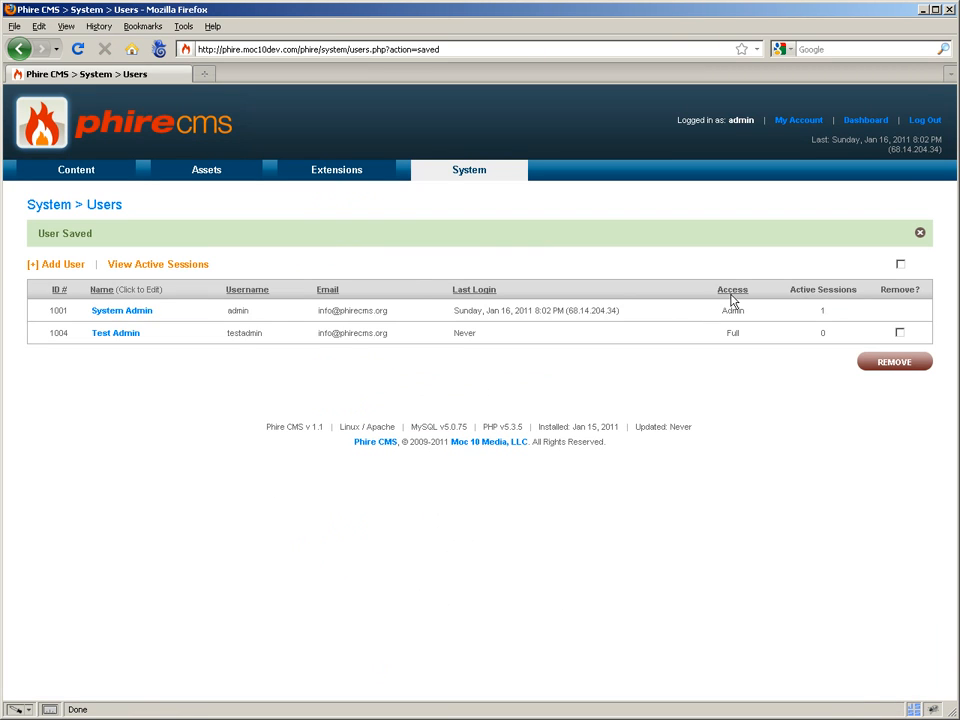
Log out of admin and sign in as testadmin
click(938, 121)
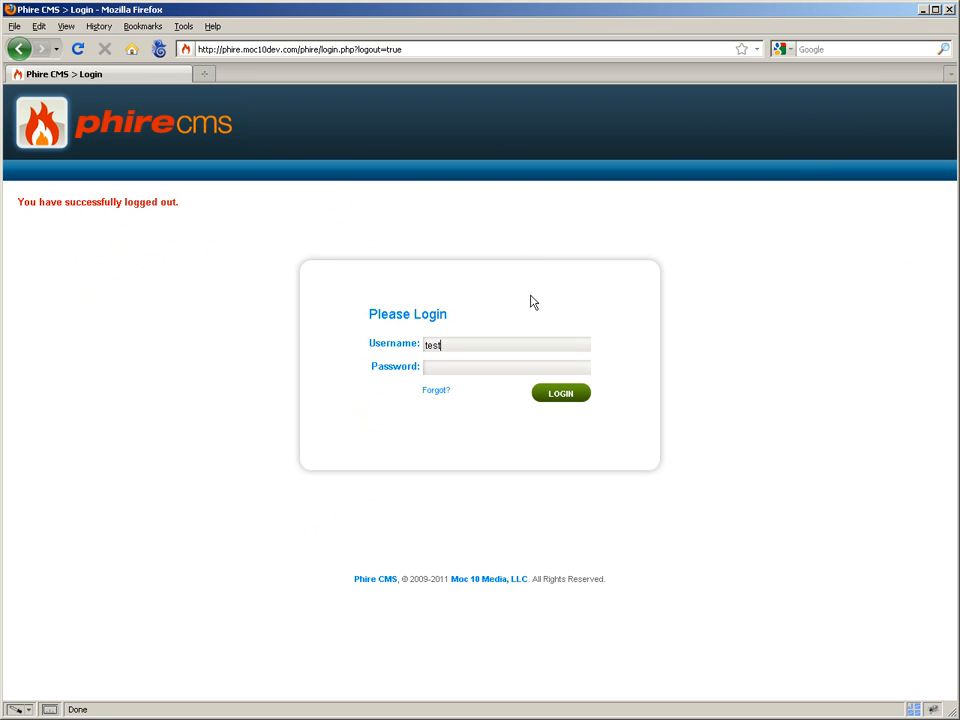
text(testadmin)
key(Tab)
key(Return)
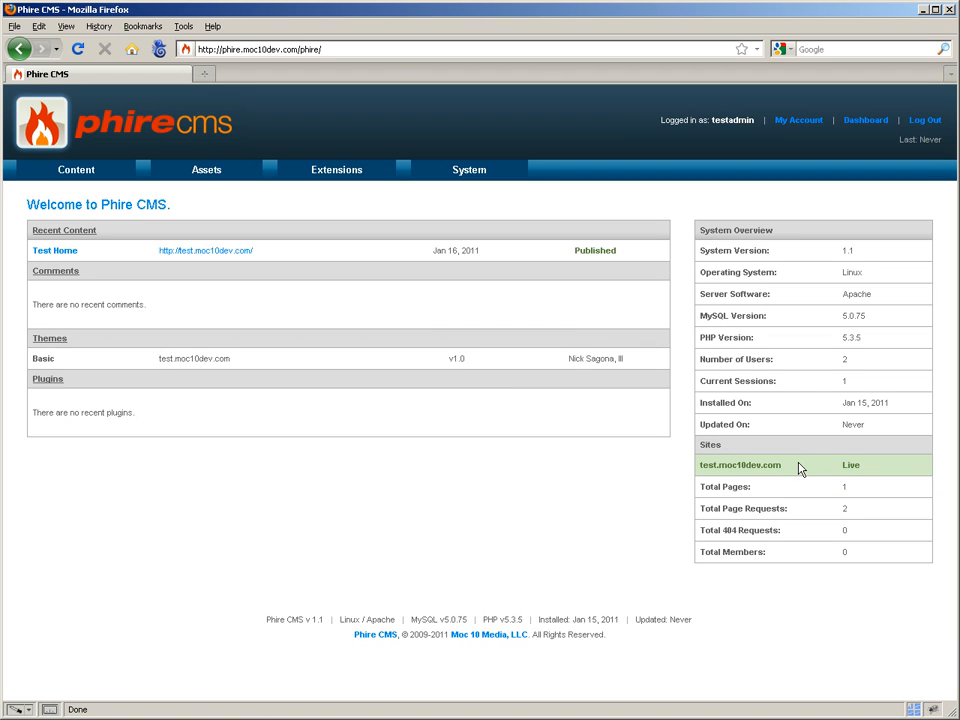
Browse Content > Pages and Templates, ending on Pages showing only Test Home
mouse_move(76, 170)
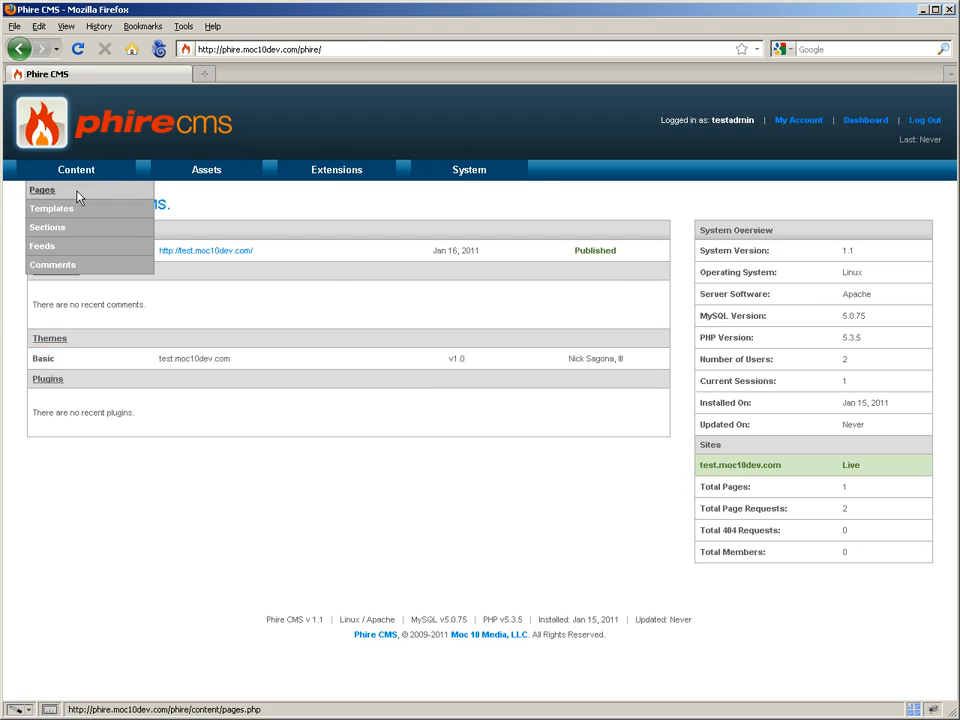
click(79, 192)
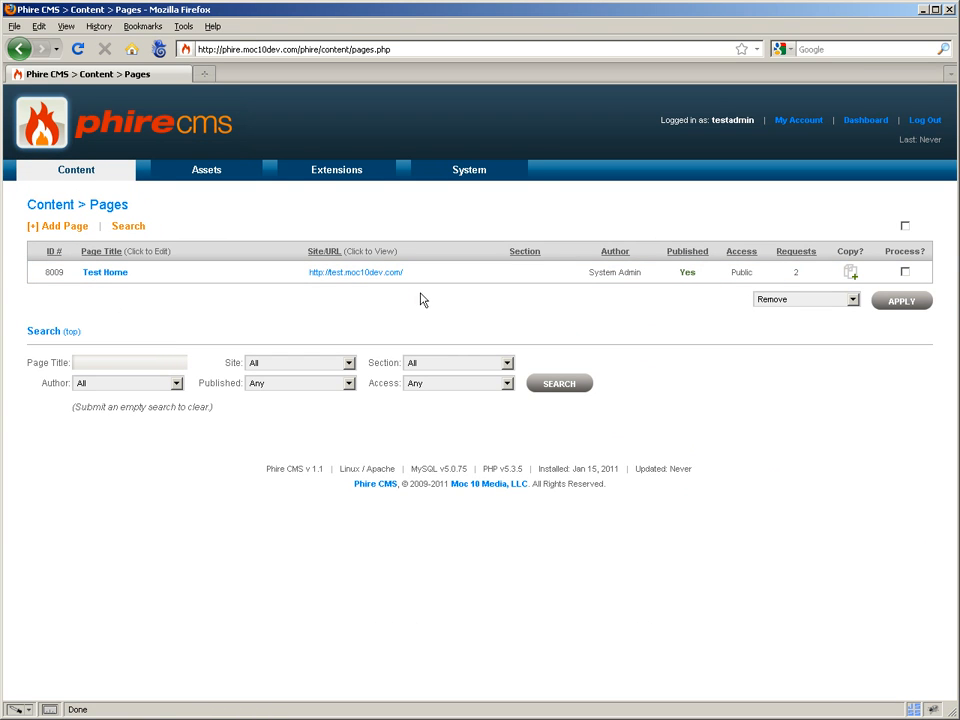
mouse_move(103, 169)
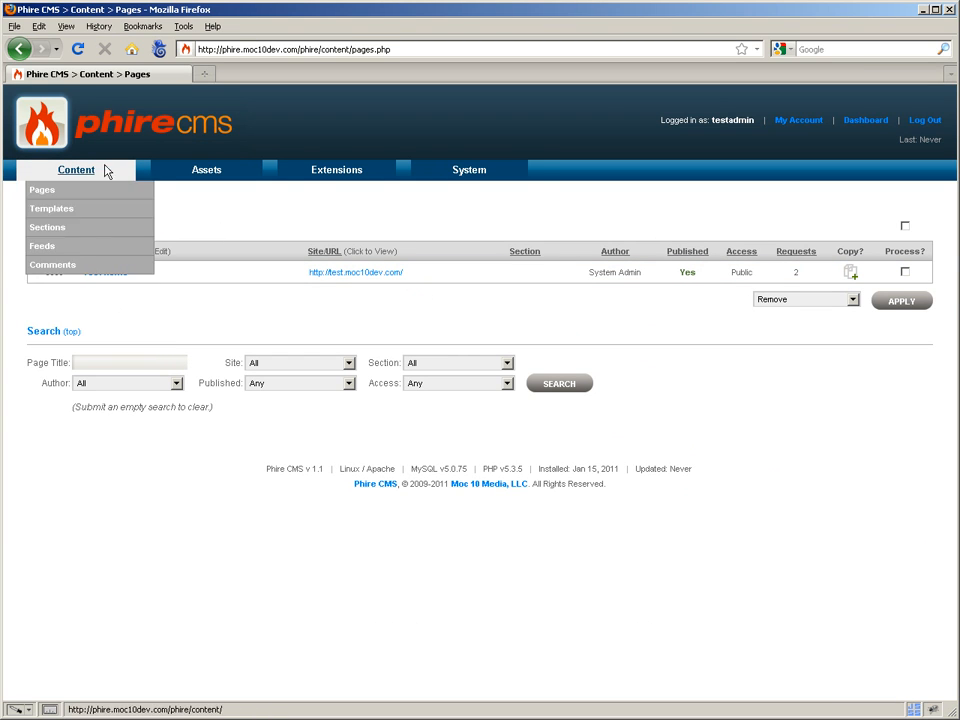
click(57, 208)
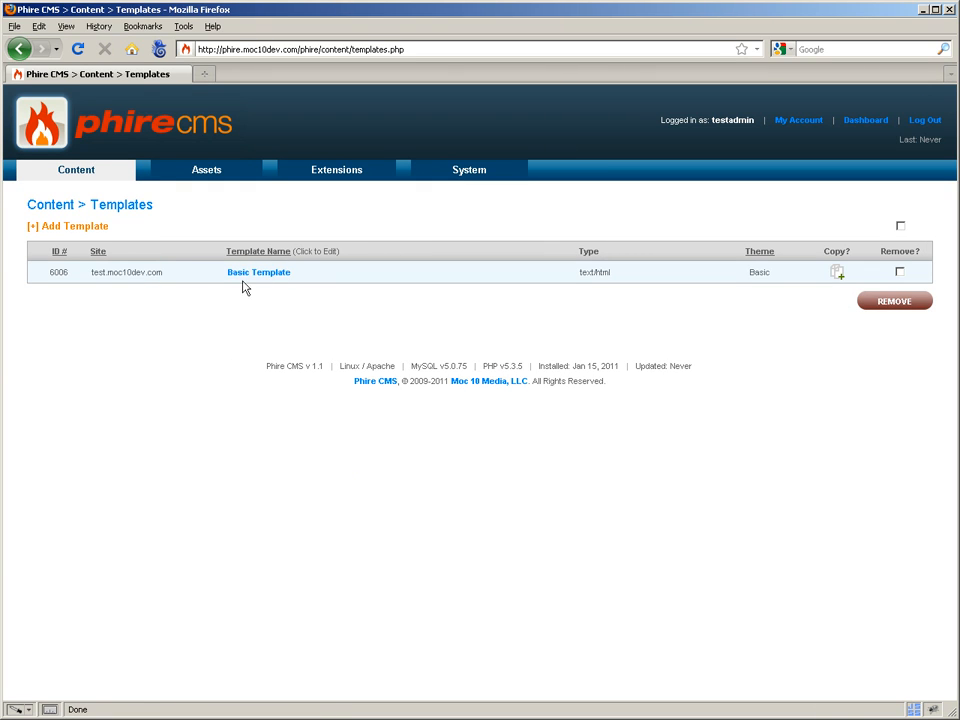
mouse_move(100, 172)
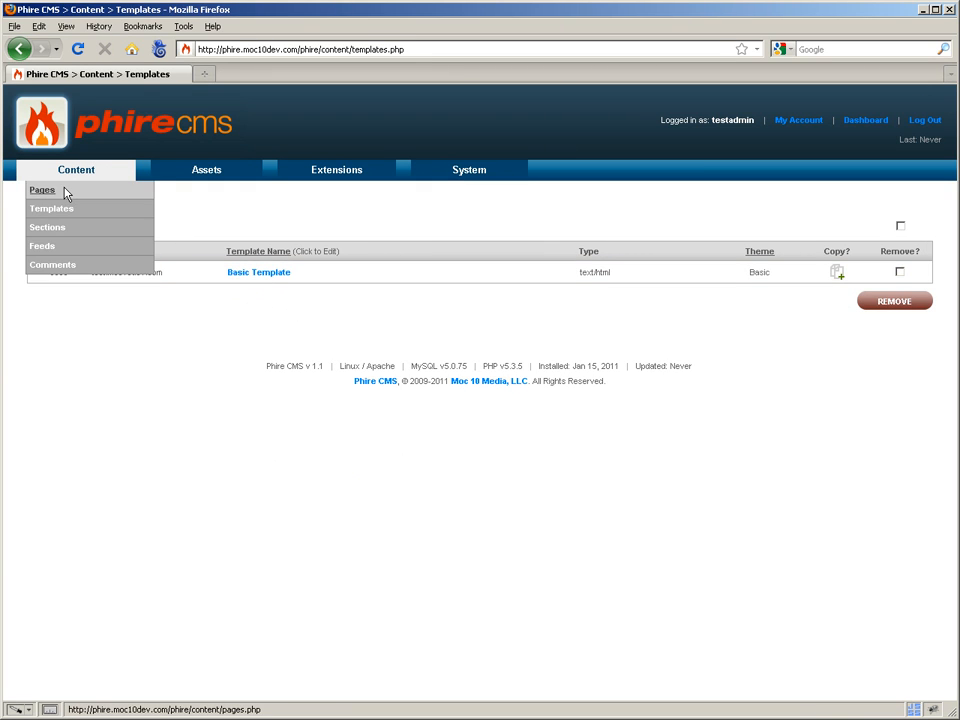
click(64, 190)
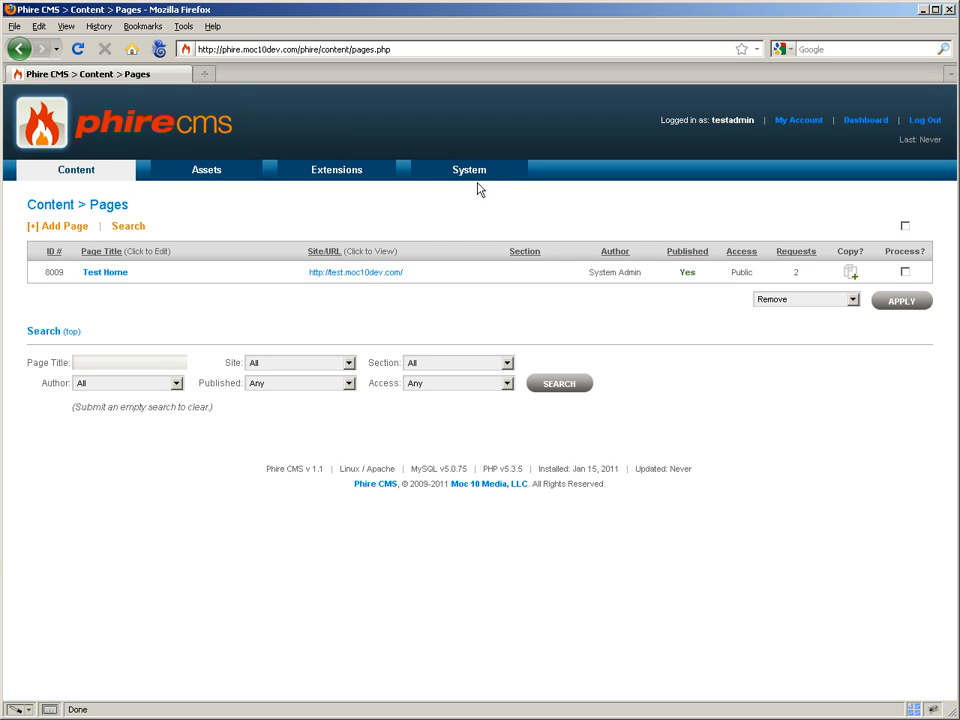
mouse_move(476, 187)
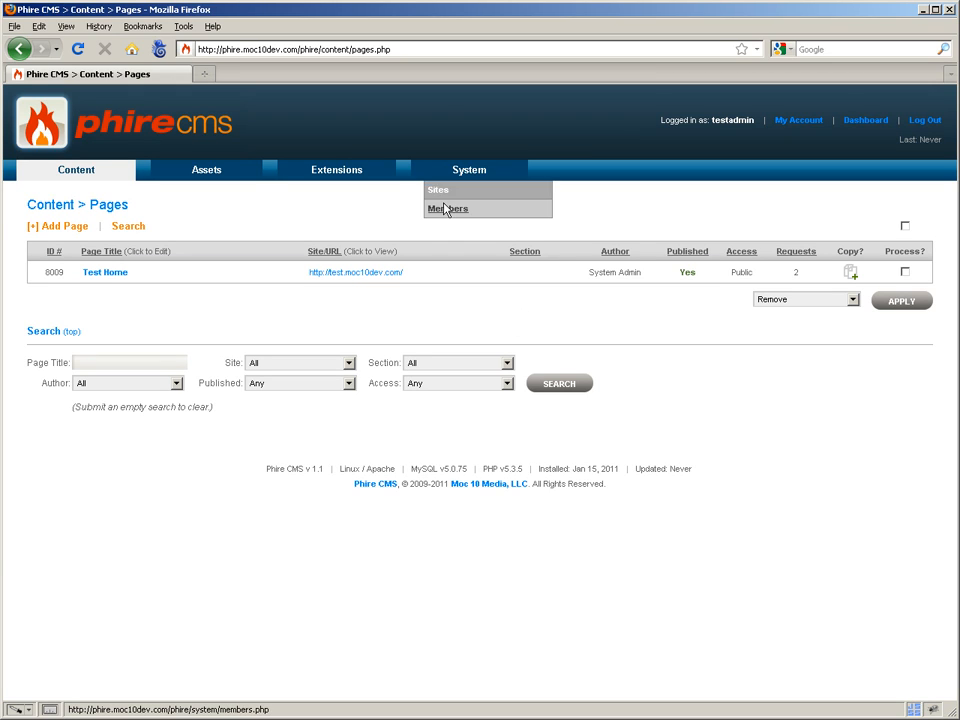
Sign back in as admin and open System > Sites
click(923, 121)
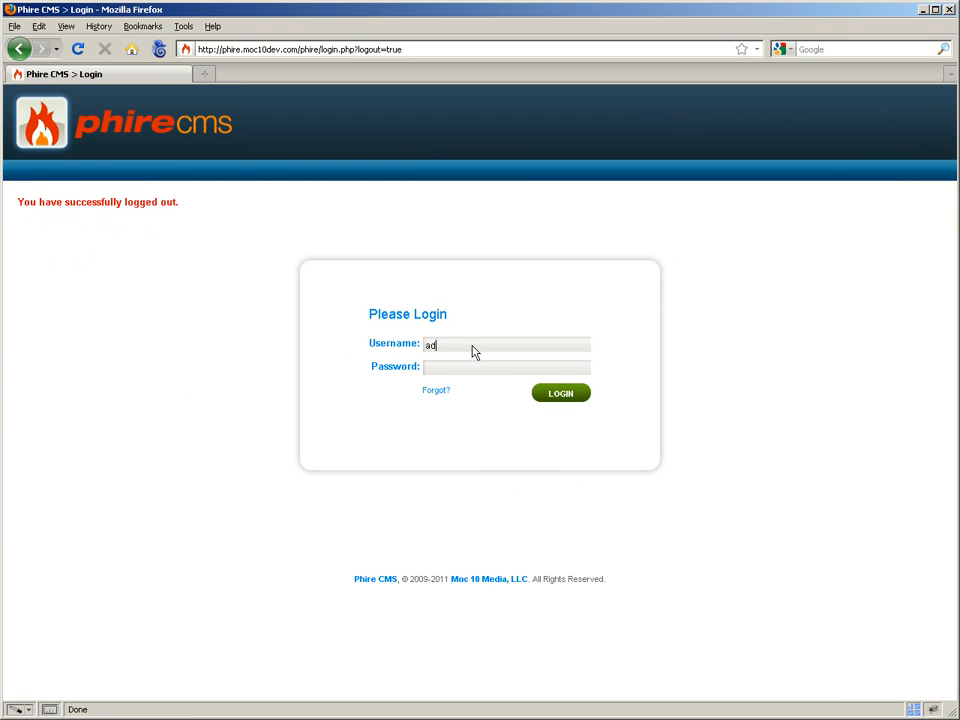
key(Return)
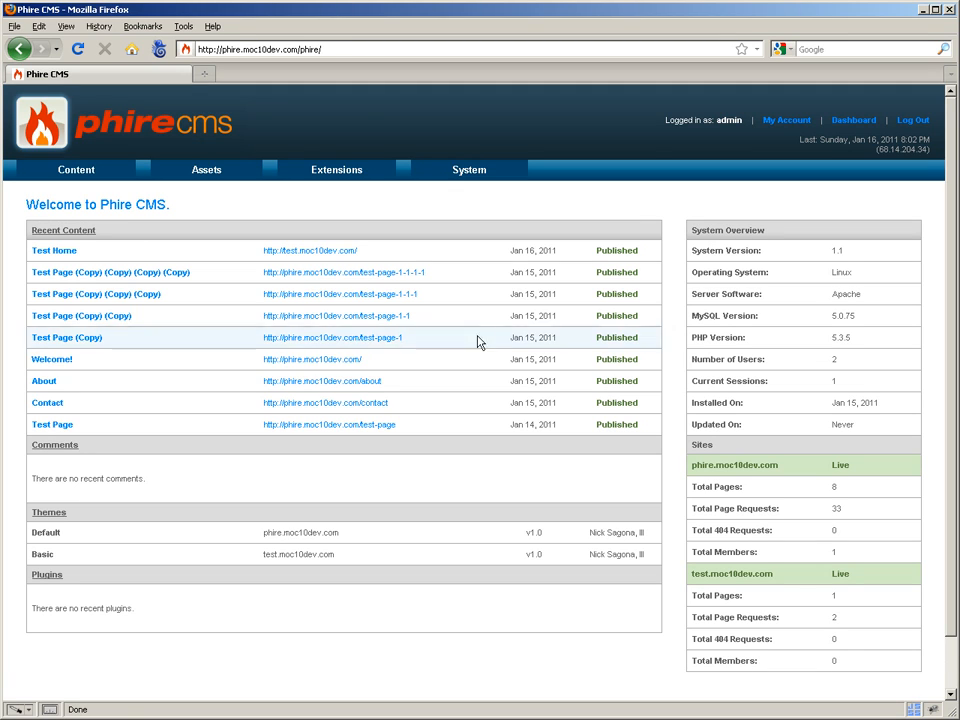
mouse_move(476, 169)
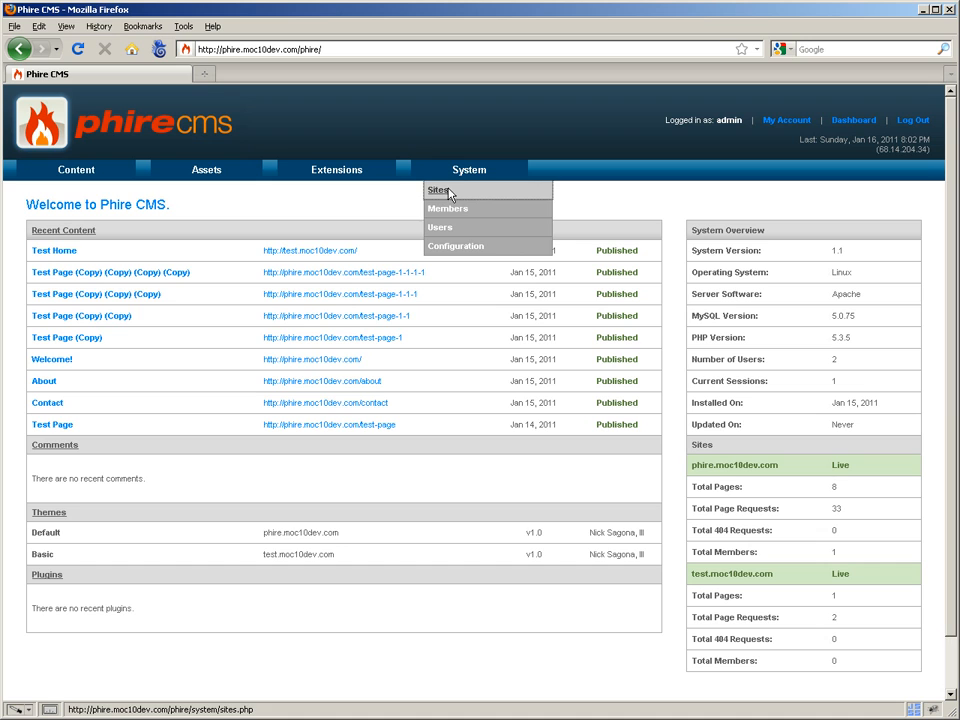
click(449, 194)
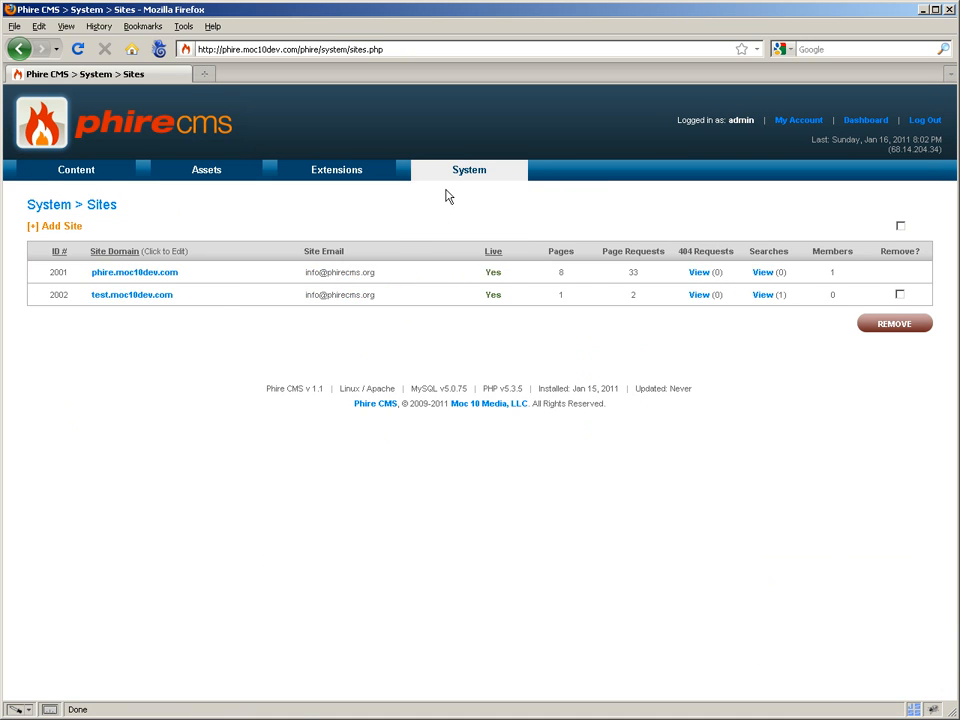
Open phire.moc10dev.com, toggle Open Authoring on and back off, and save the site
click(143, 281)
scroll(279, 478, down, 5)
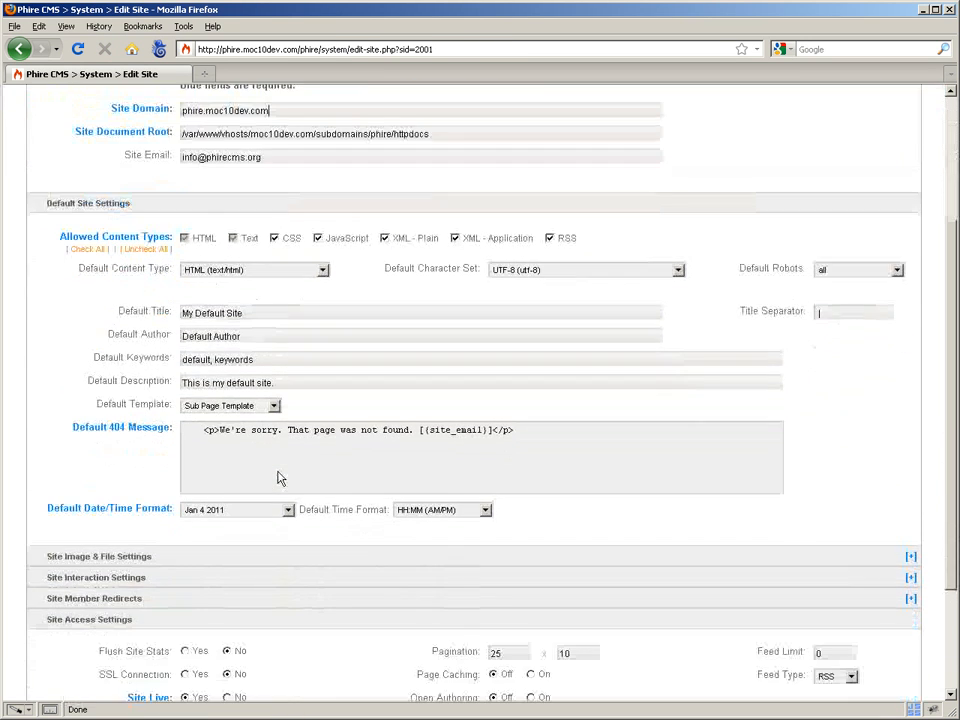
scroll(279, 477, down, 3)
scroll(320, 500, up, 3)
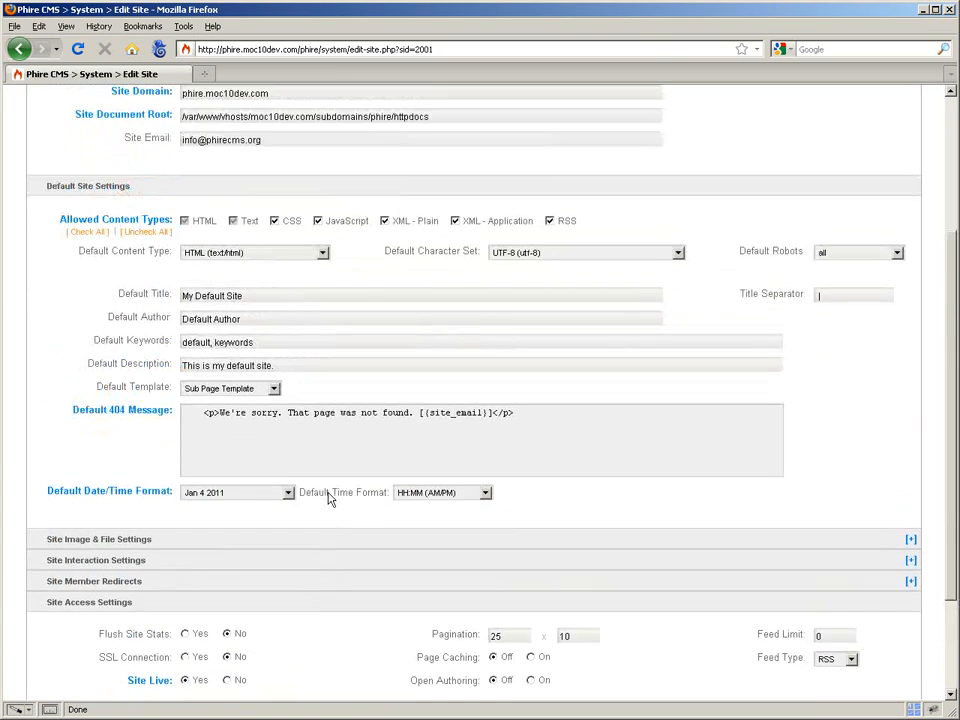
scroll(327, 494, up, 3)
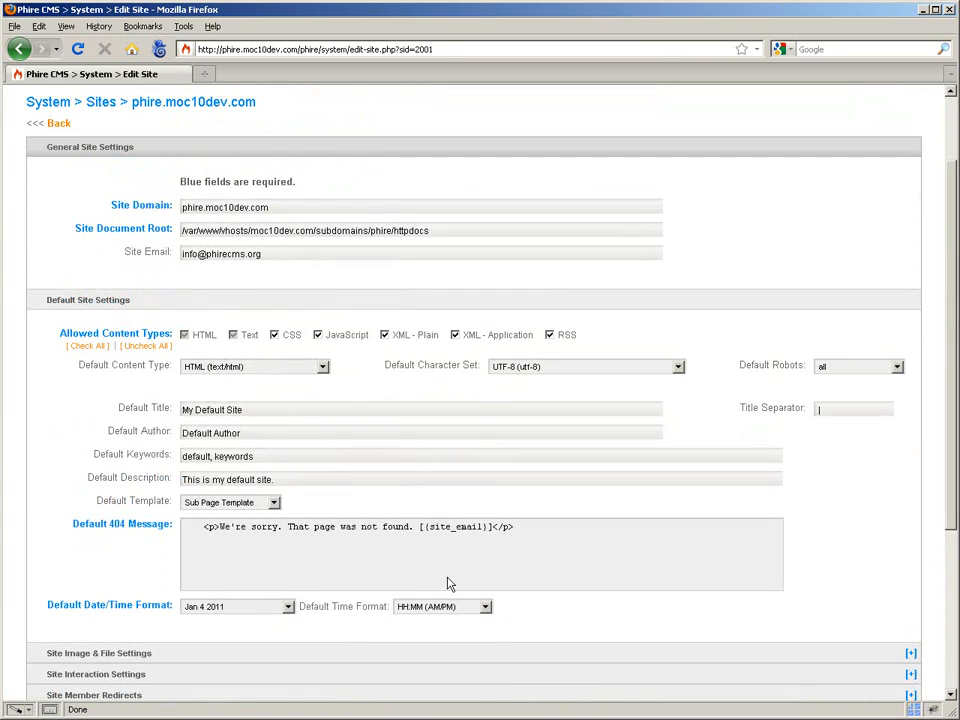
scroll(447, 584, down, 4)
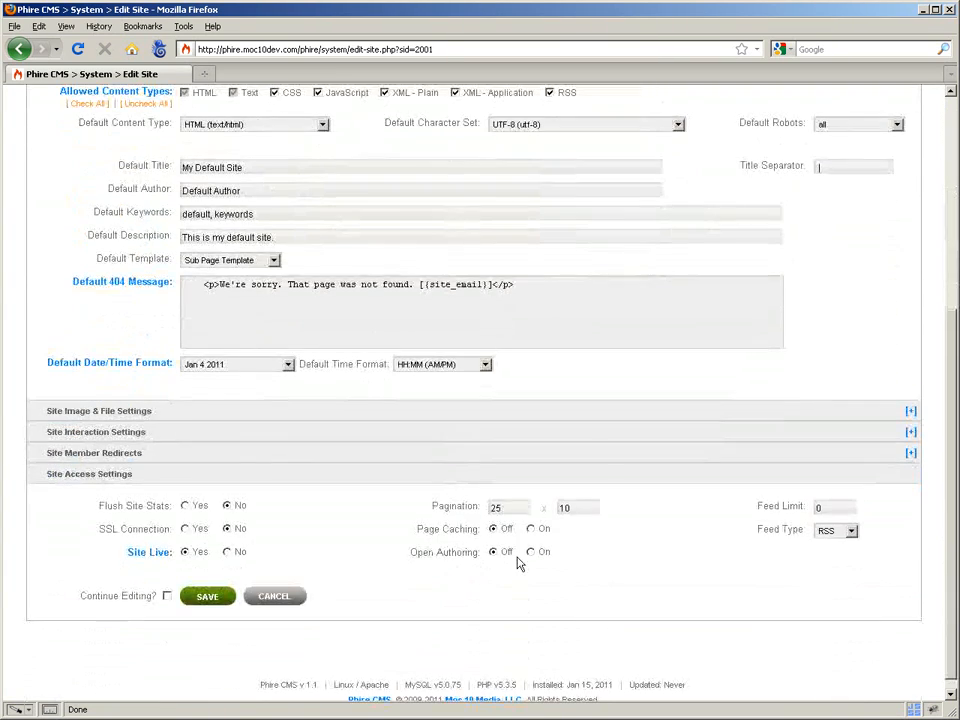
click(530, 552)
click(493, 552)
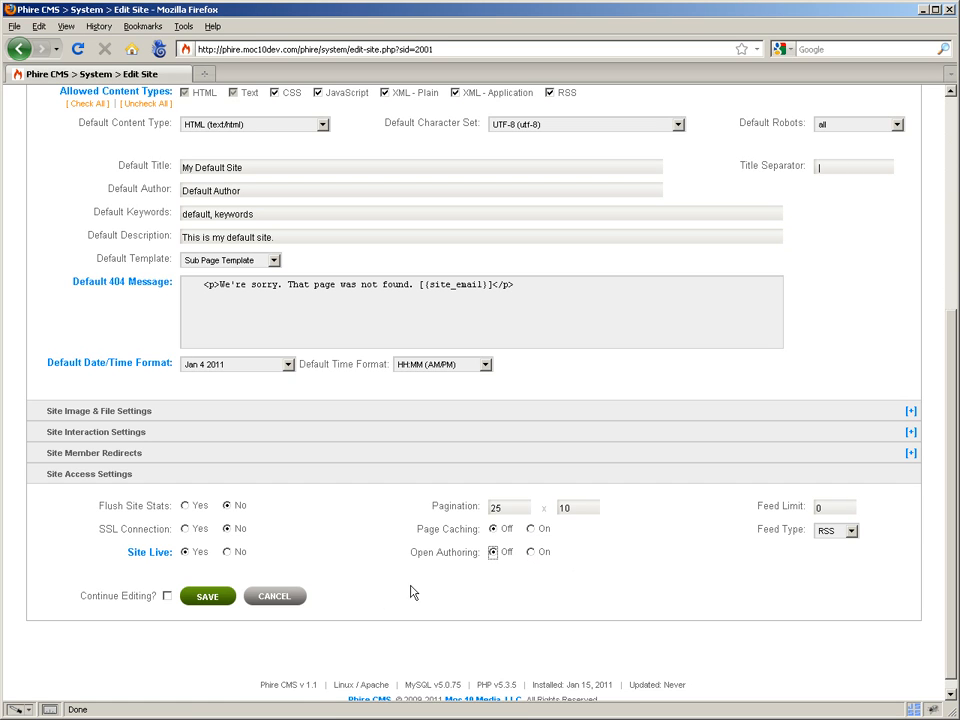
click(220, 596)
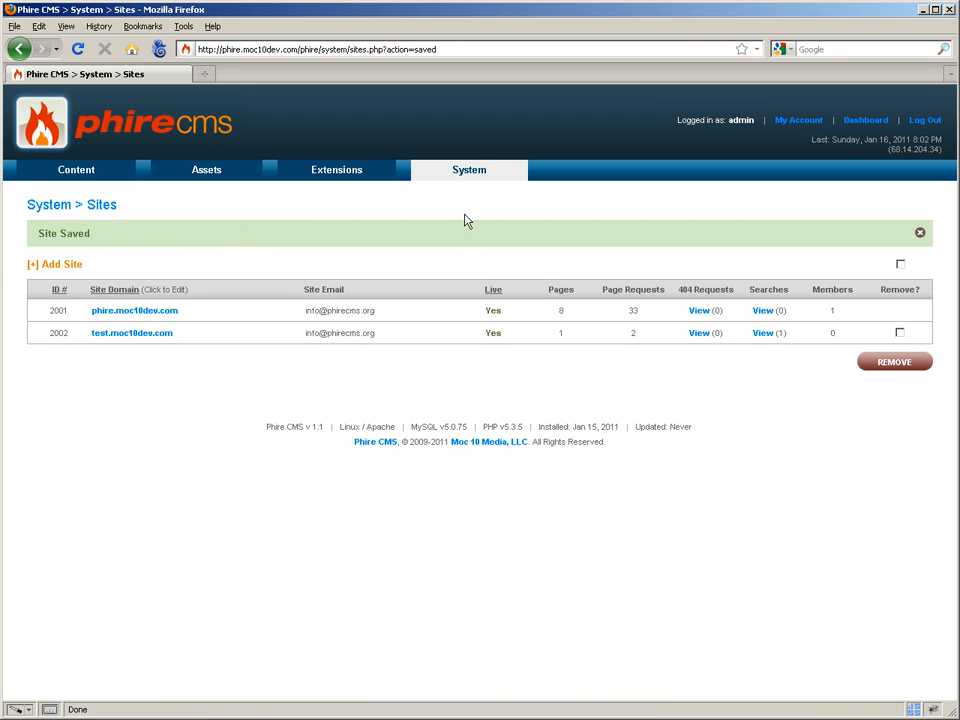
mouse_move(465, 194)
click(440, 228)
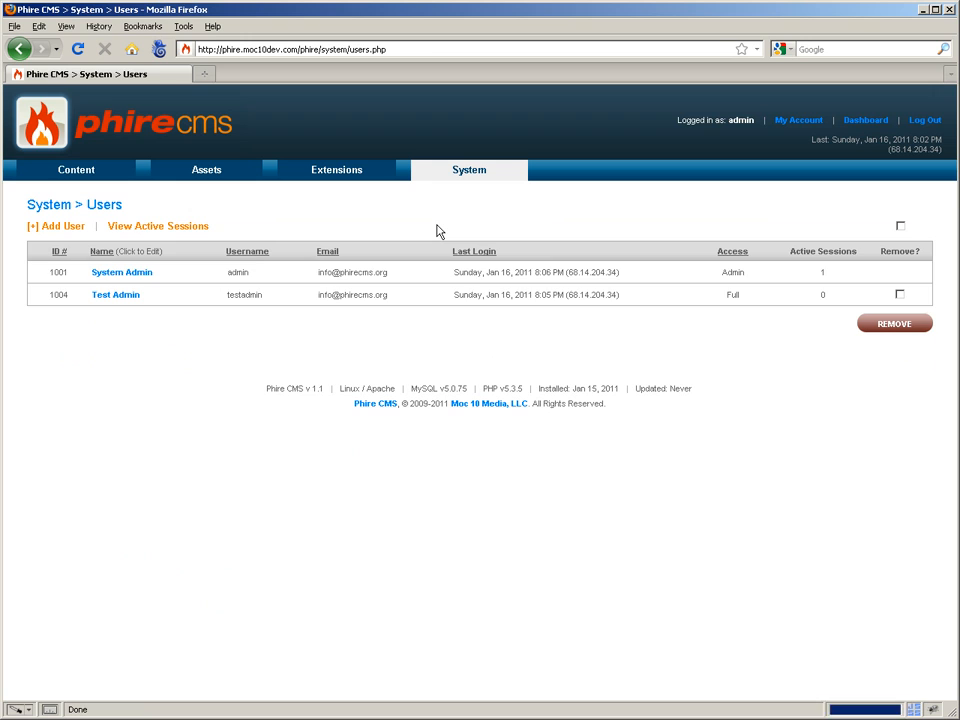
click(140, 297)
scroll(380, 486, down, 2)
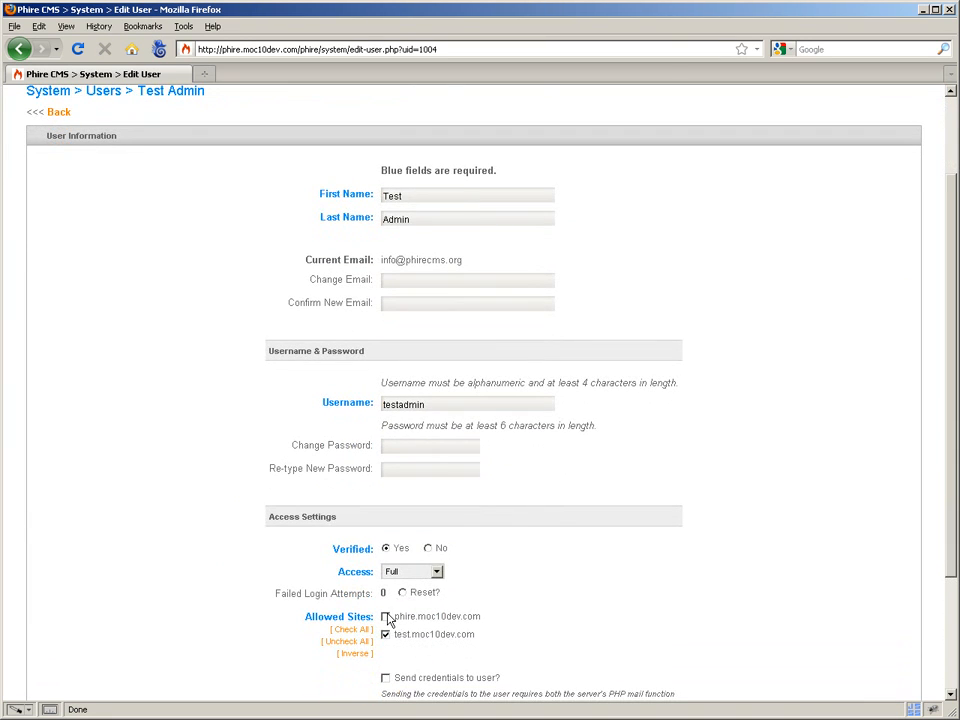
scroll(564, 551, down, 2)
click(429, 580)
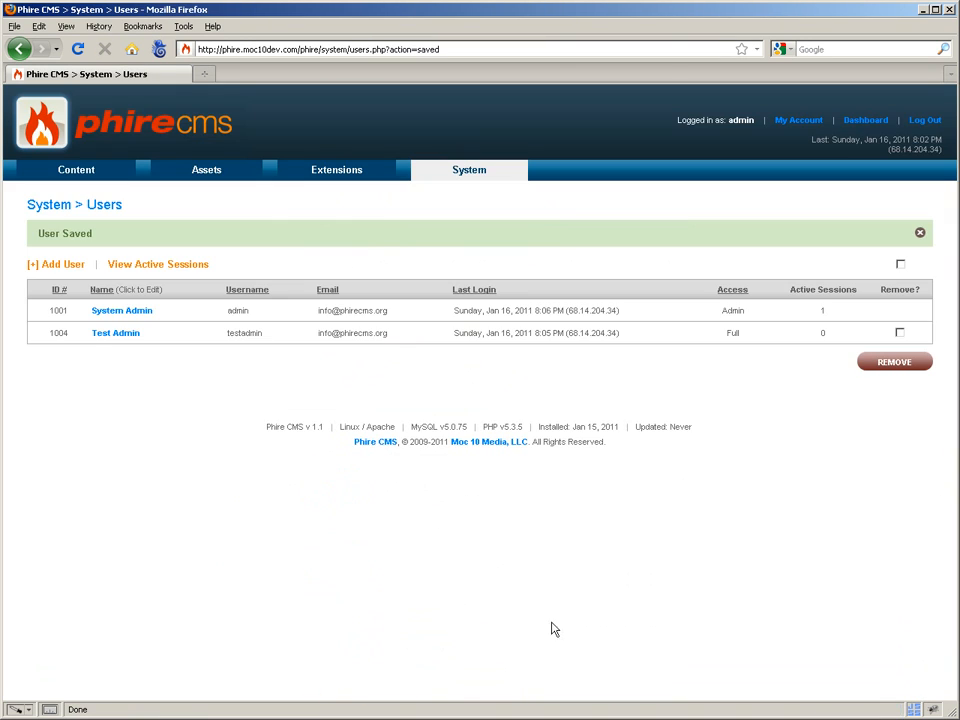
mouse_move(127, 177)
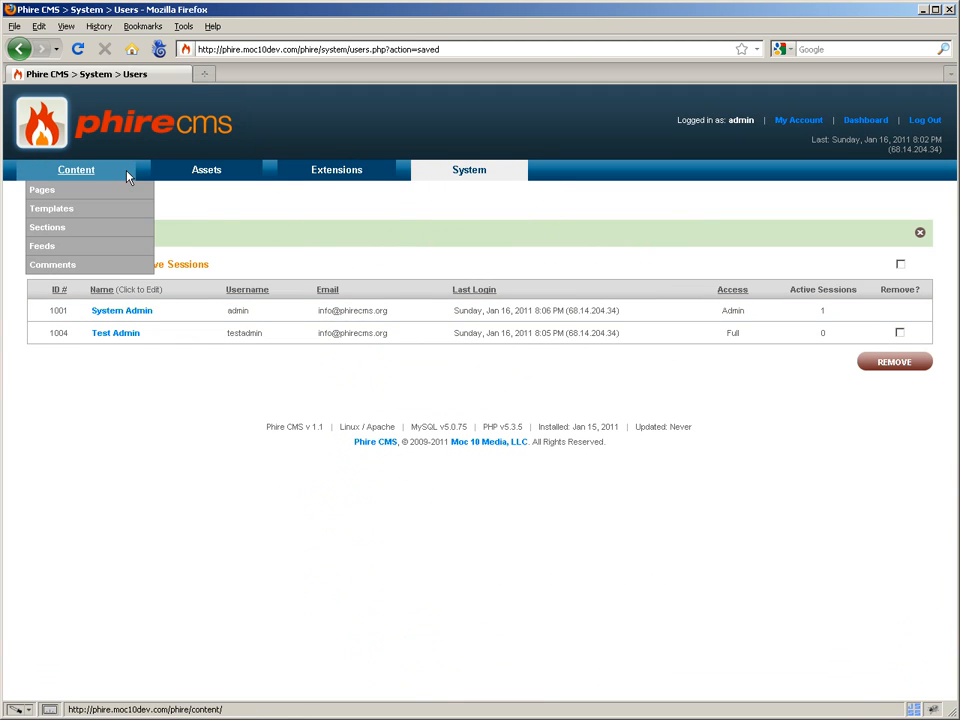
click(42, 124)
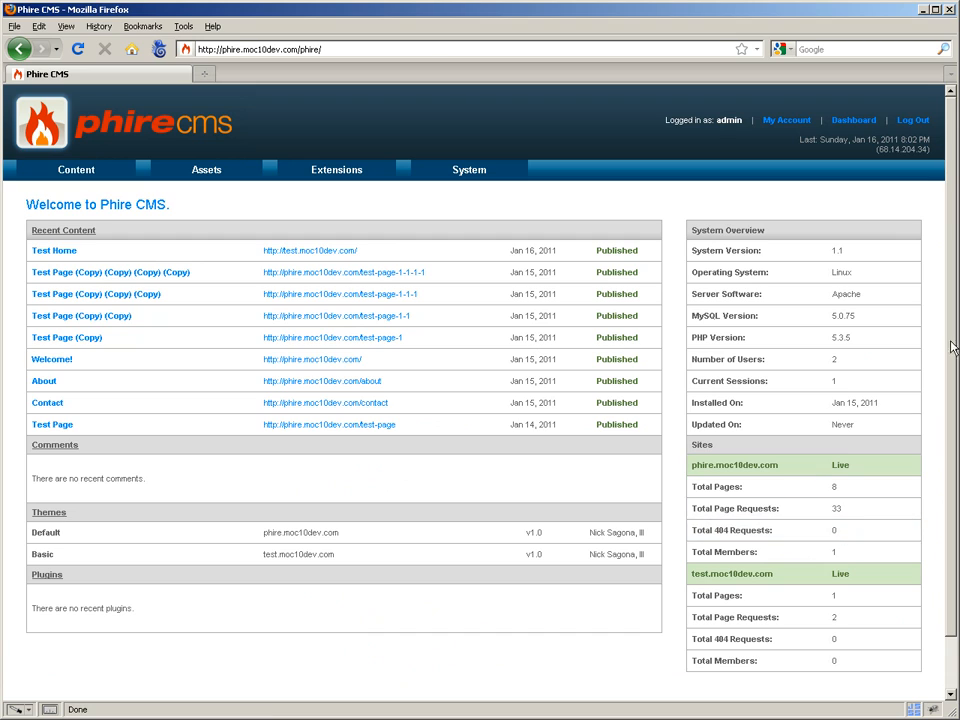
Log in as testadmin and check its Content > Pages listing for phire.moc10dev.com pages
click(904, 123)
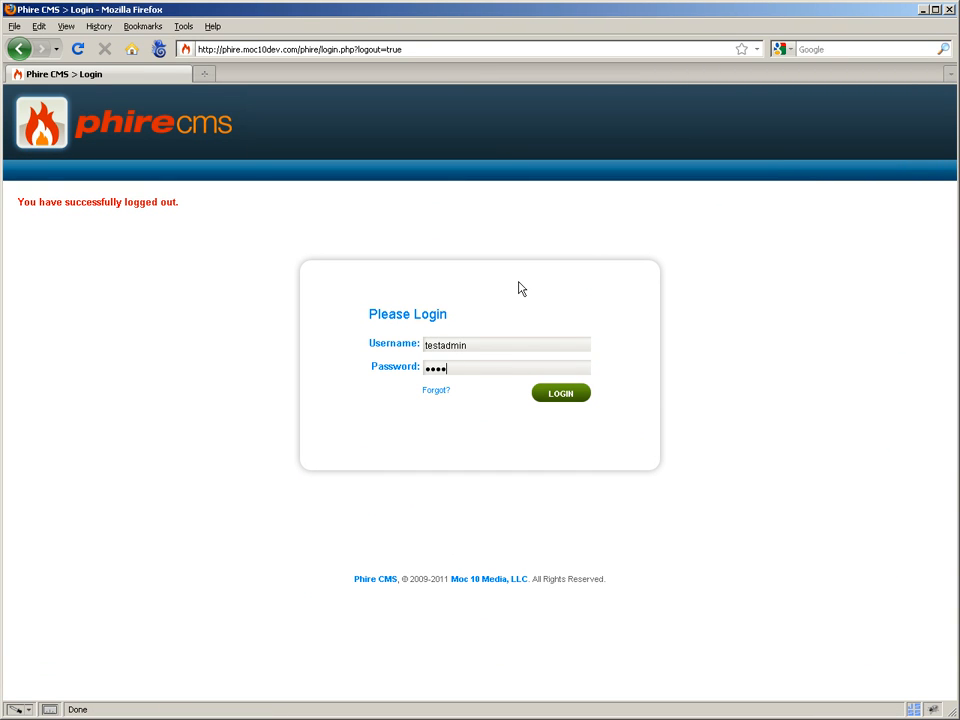
key(Return)
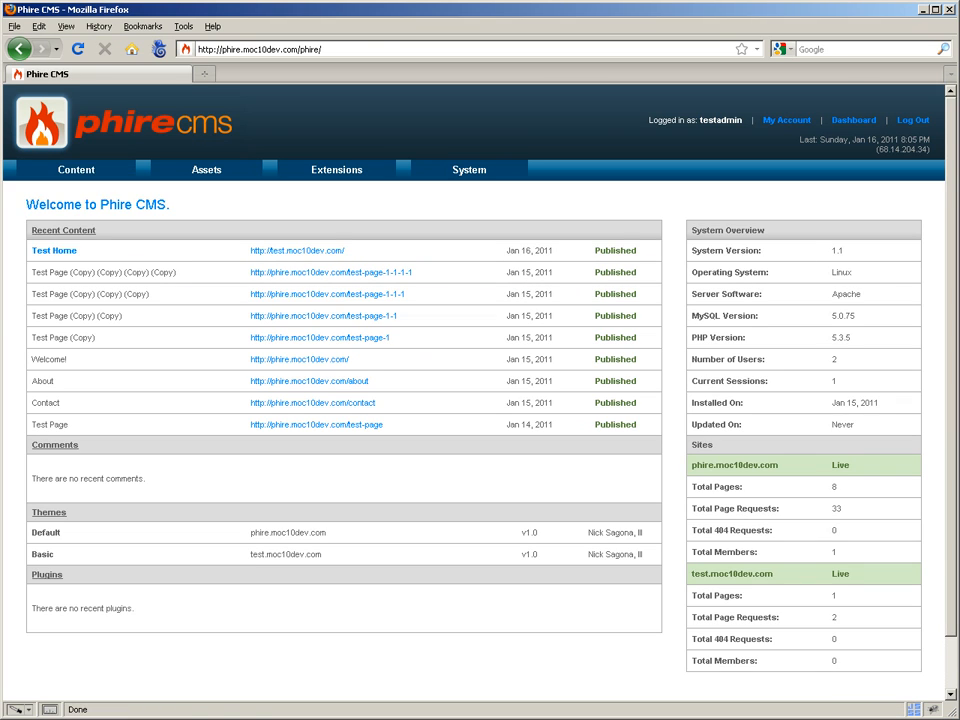
click(81, 190)
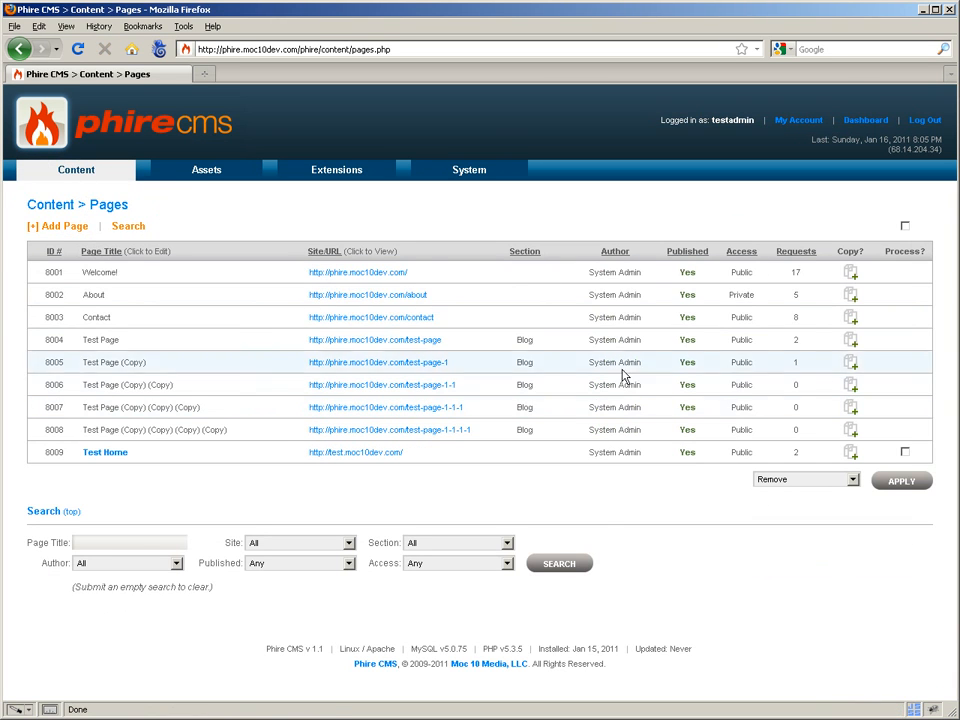
drag(590, 272, 638, 436)
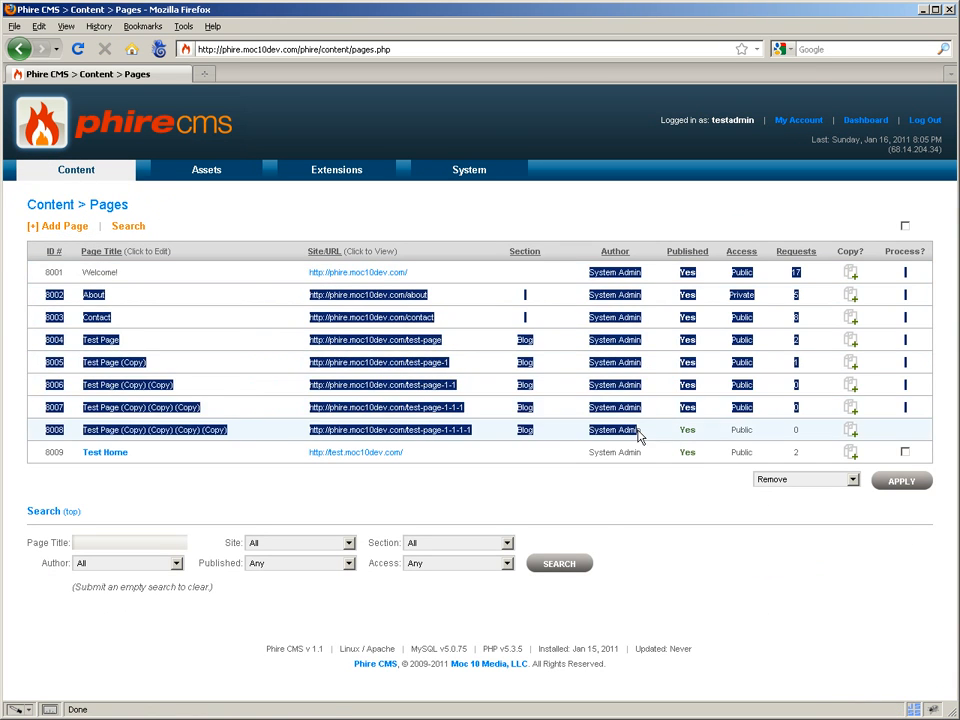
click(638, 431)
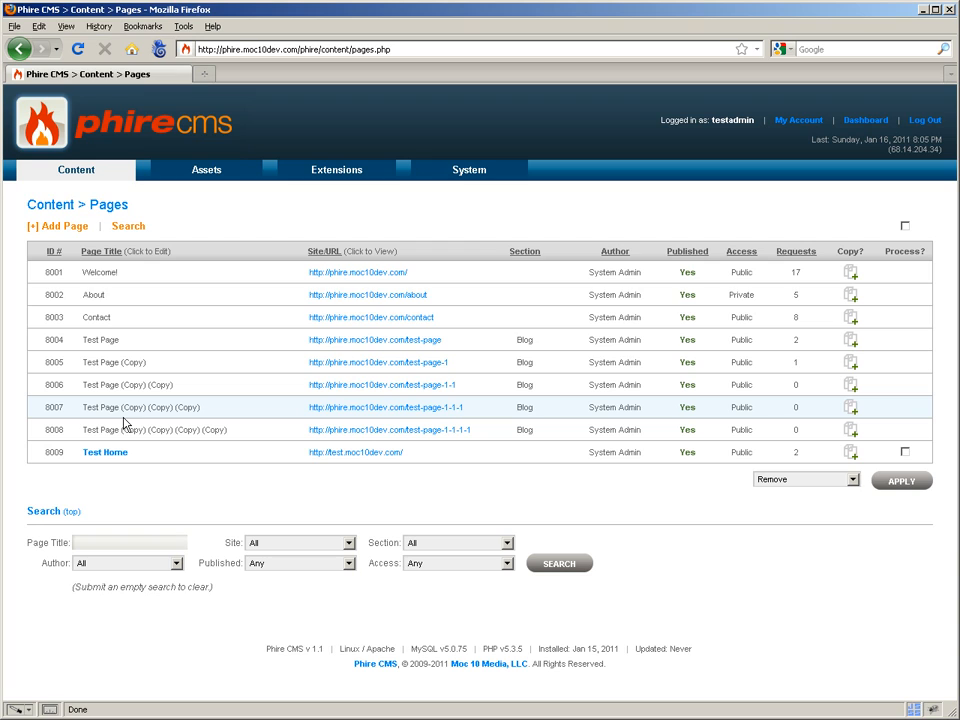
Log back in as admin and open System > Users
click(928, 121)
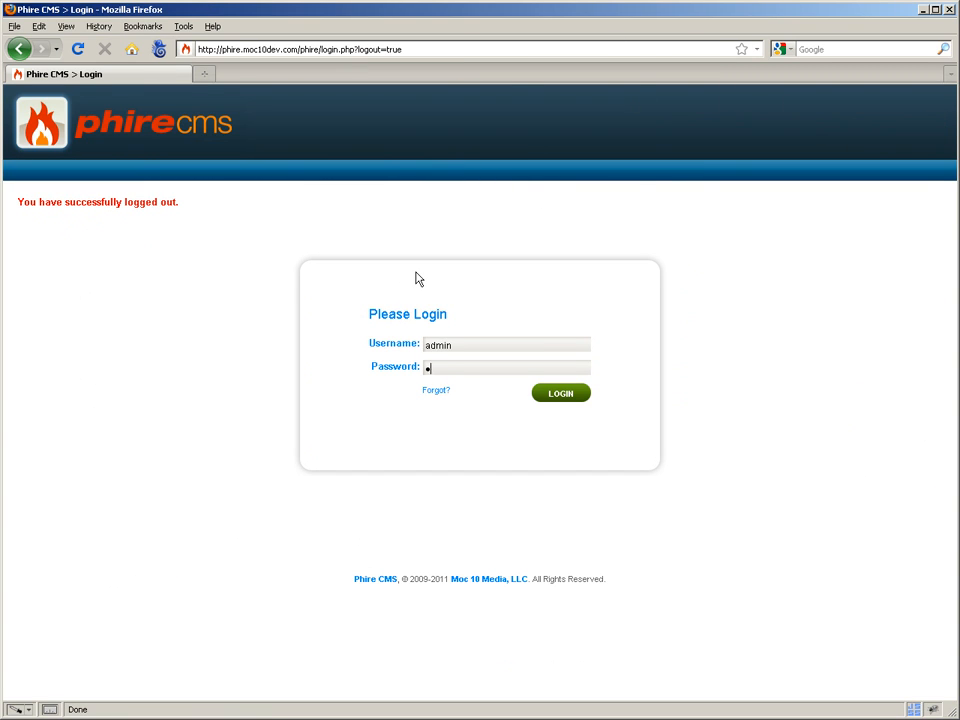
key(Return)
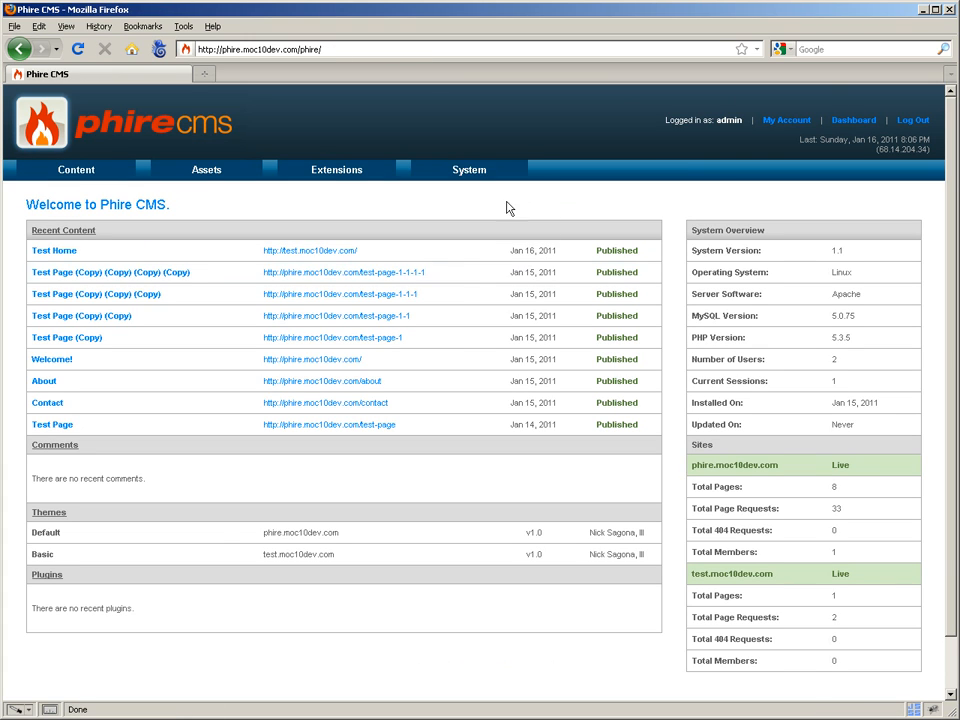
click(469, 227)
click(141, 277)
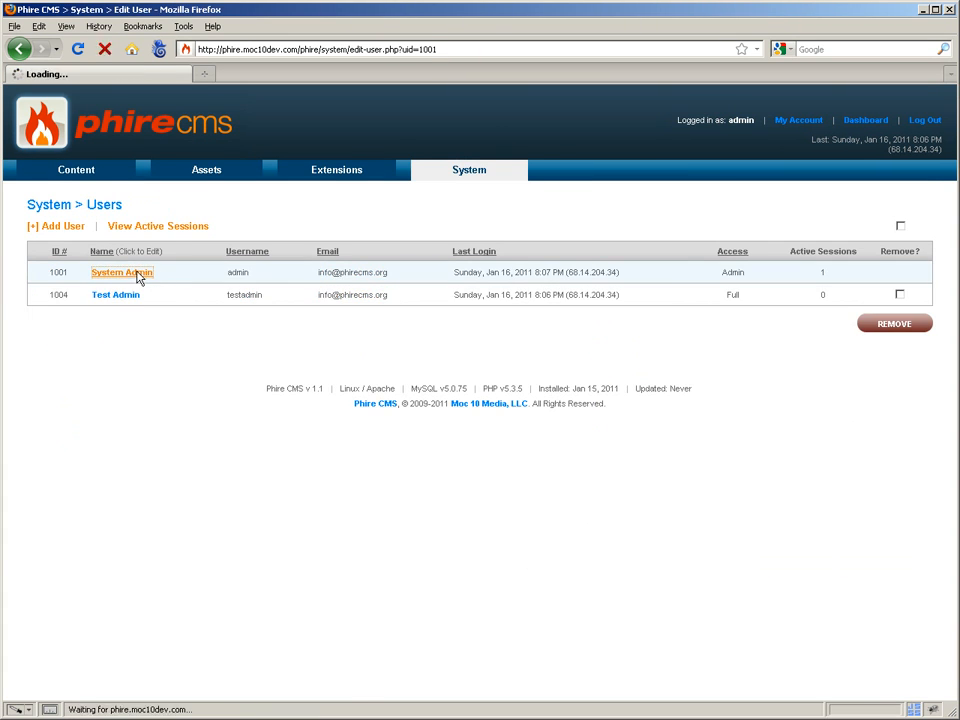
scroll(252, 332, down, 2)
click(432, 630)
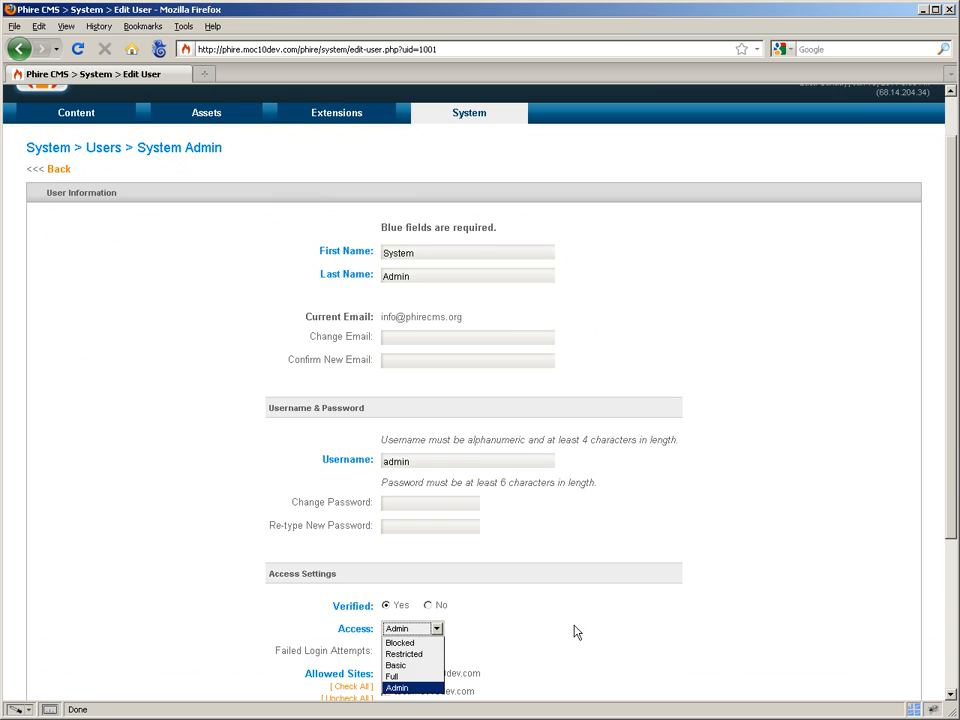
scroll(575, 630, up, 1)
scroll(575, 630, up, 1)
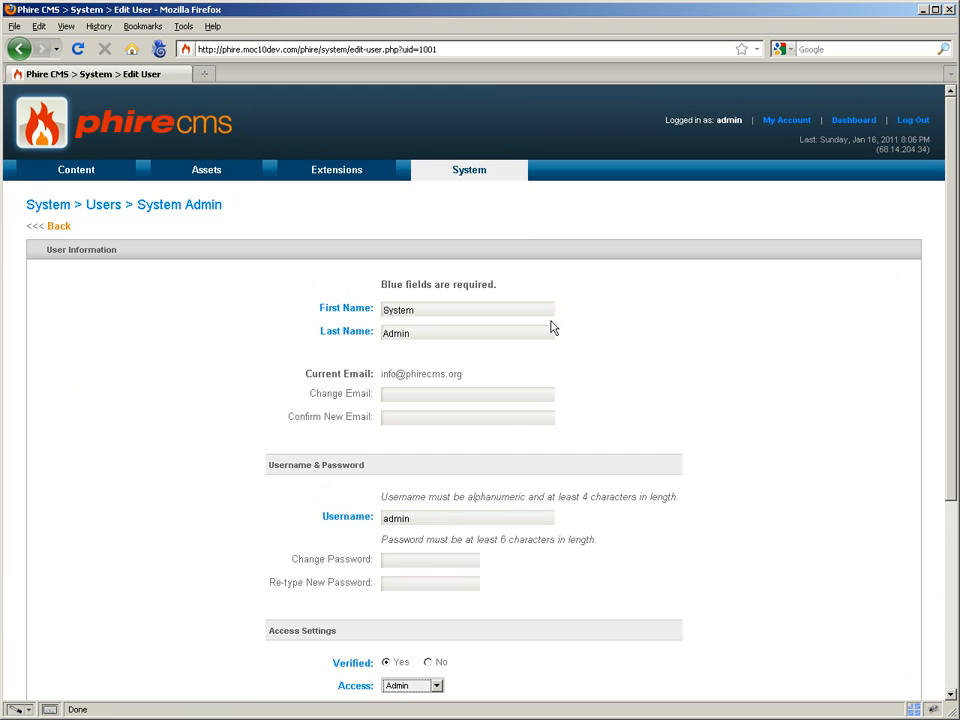
scroll(486, 523, down, 3)
click(414, 558)
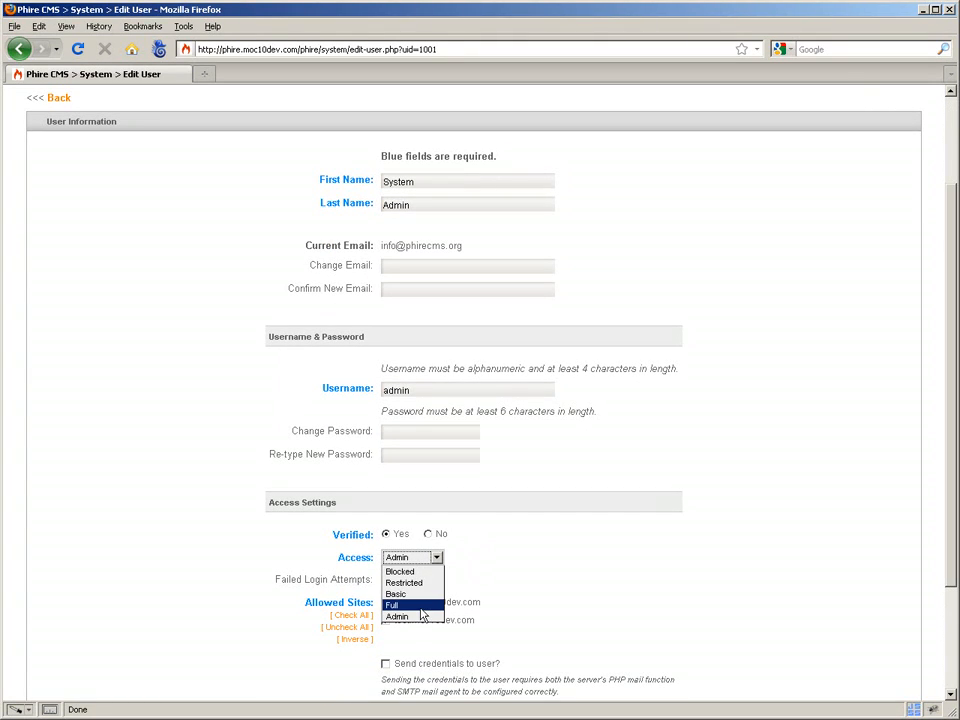
click(585, 539)
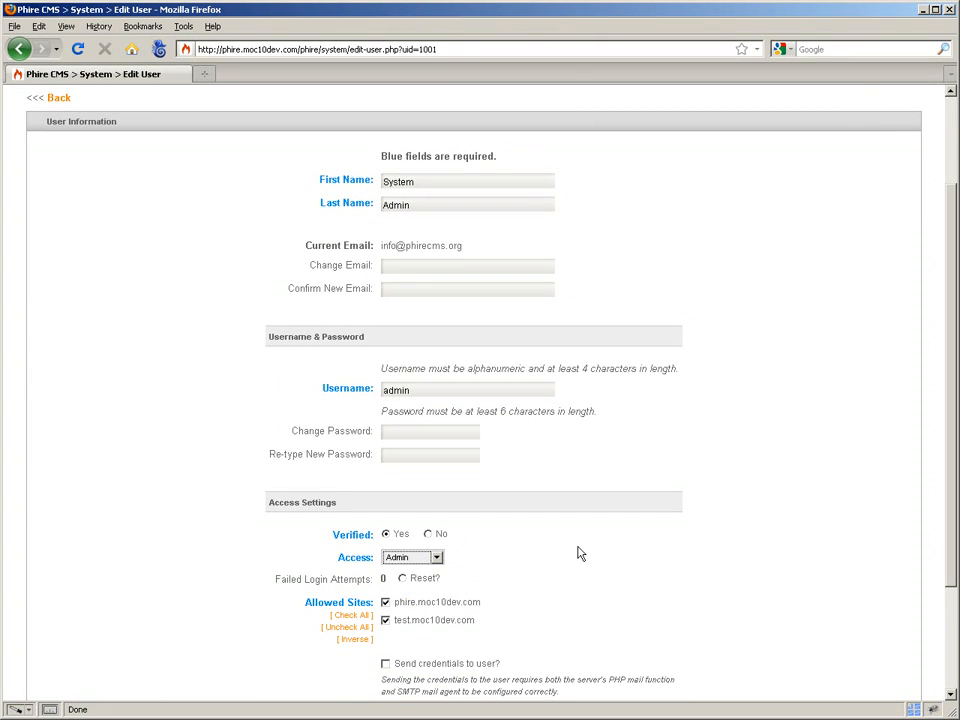
scroll(590, 555, up, 3)
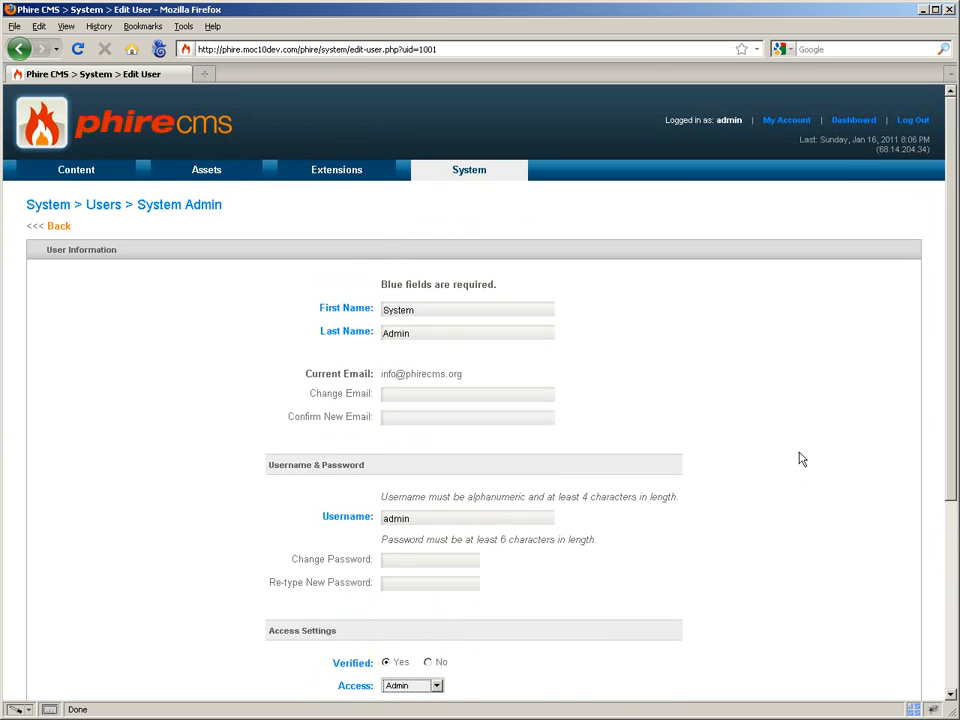
scroll(750, 415, down, 1)
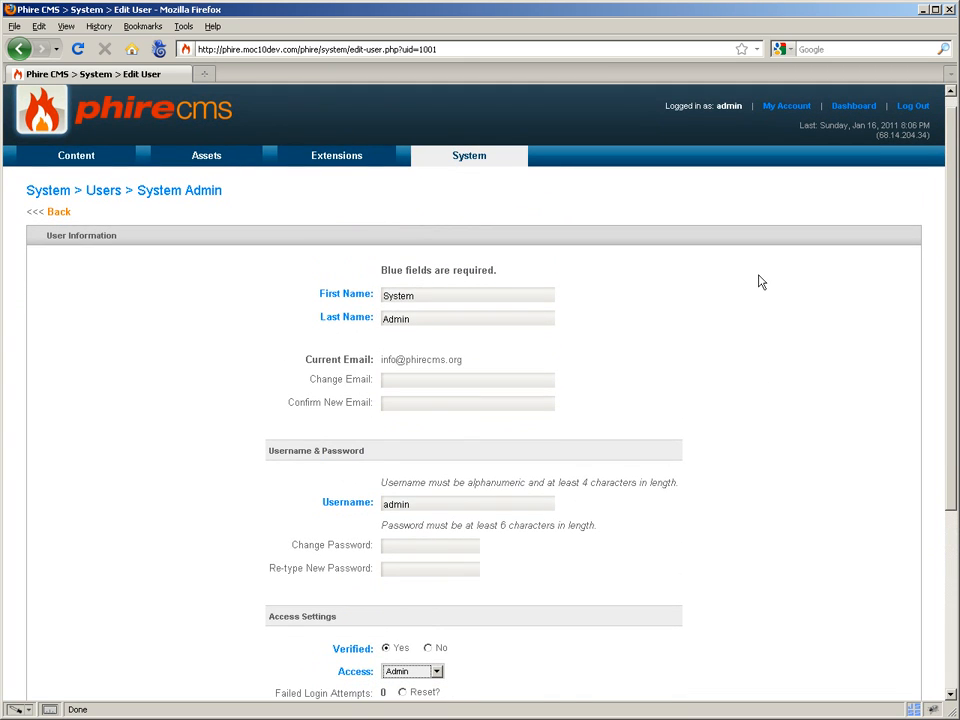